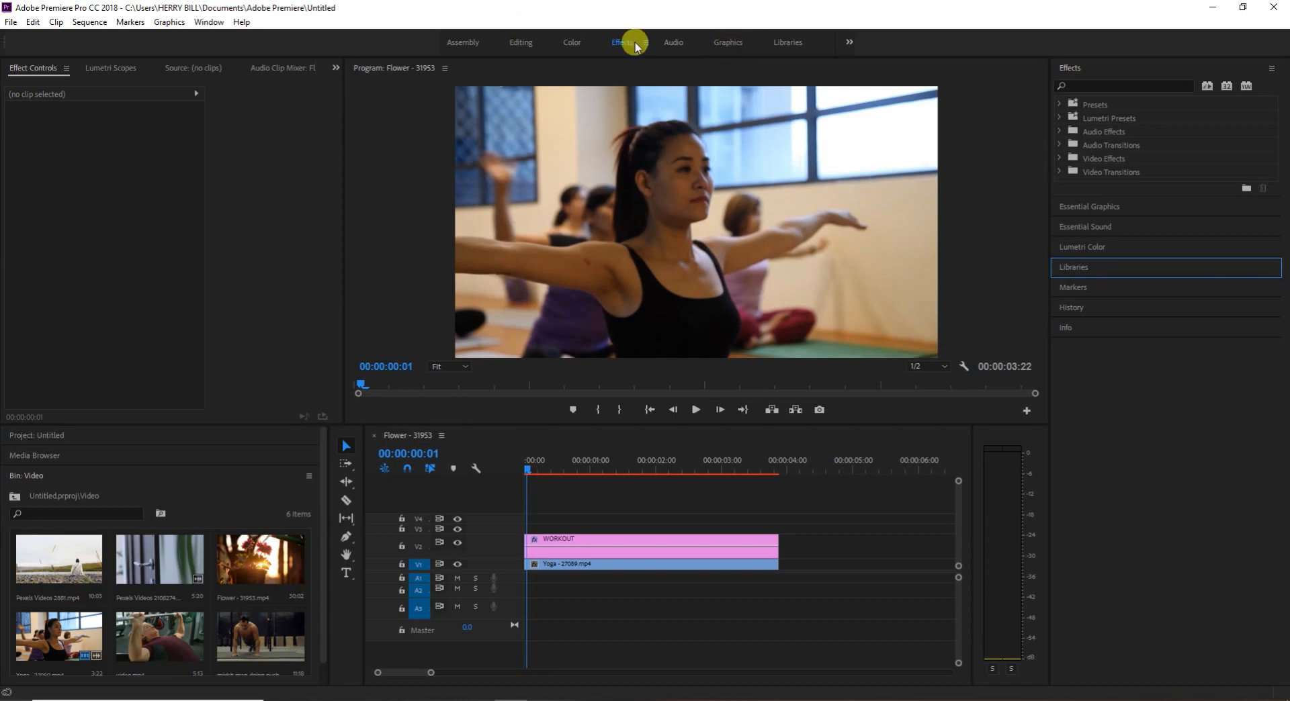
Step: Switch to the Graphics workspace and open the Captions and Subtitles folder of the Essential Graphics templates
click(209, 22)
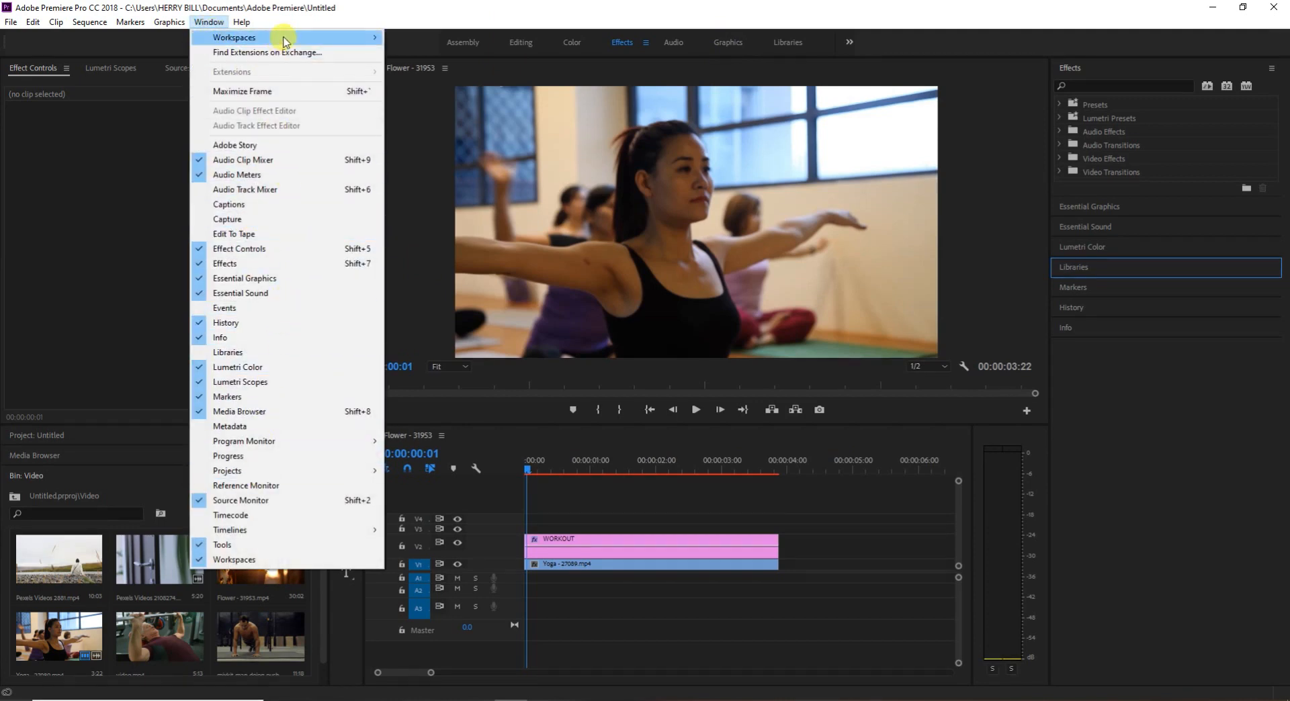
mouse_move(285, 41)
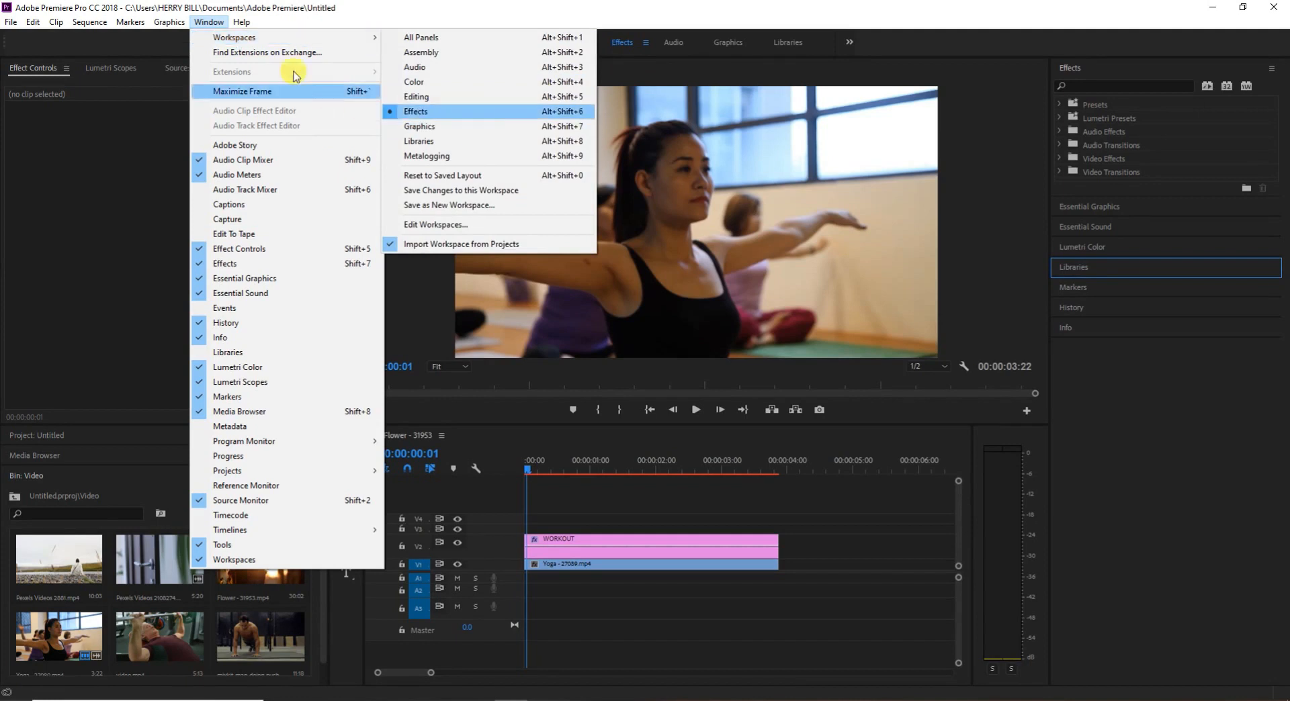
click(215, 26)
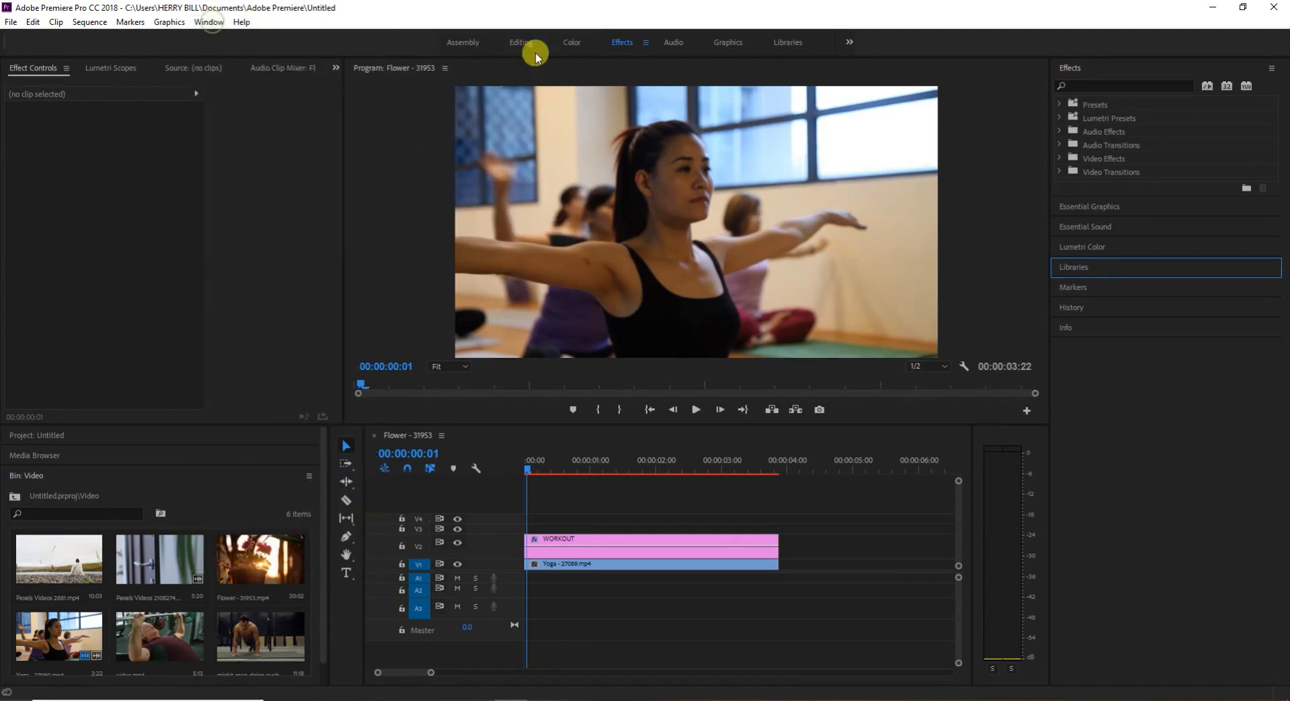
click(731, 44)
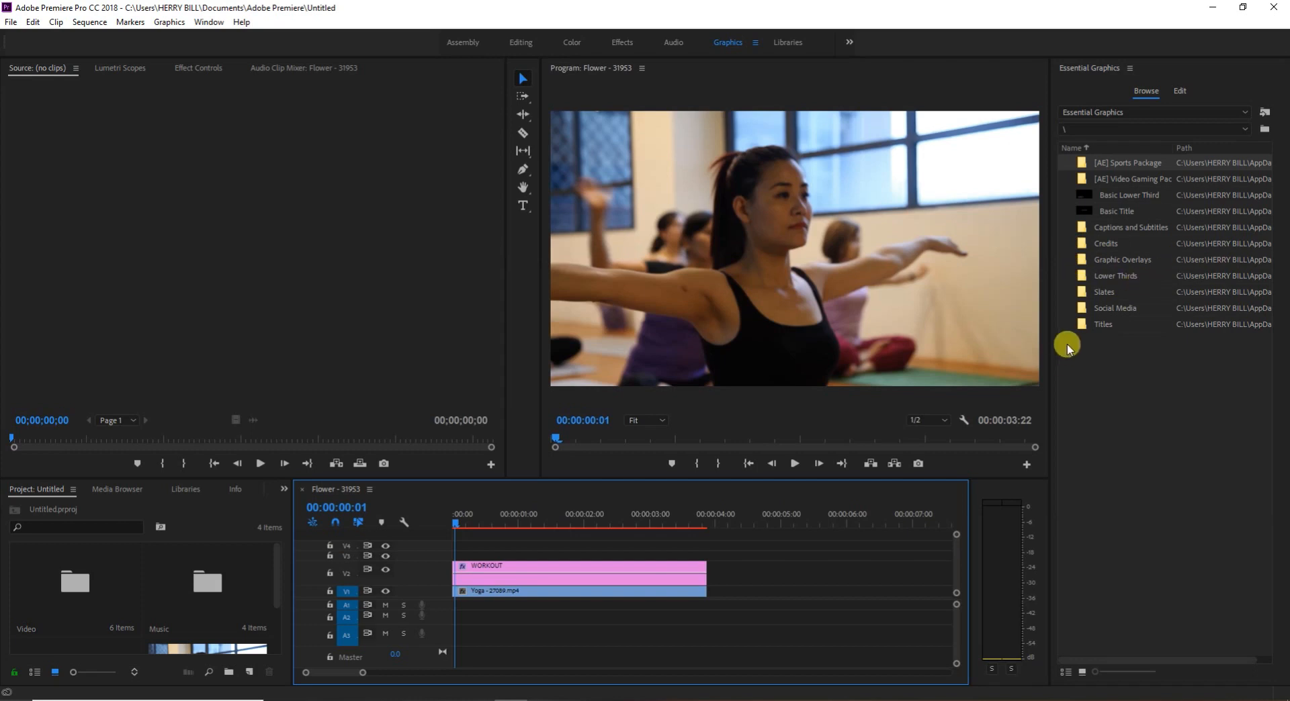
double_click(1082, 228)
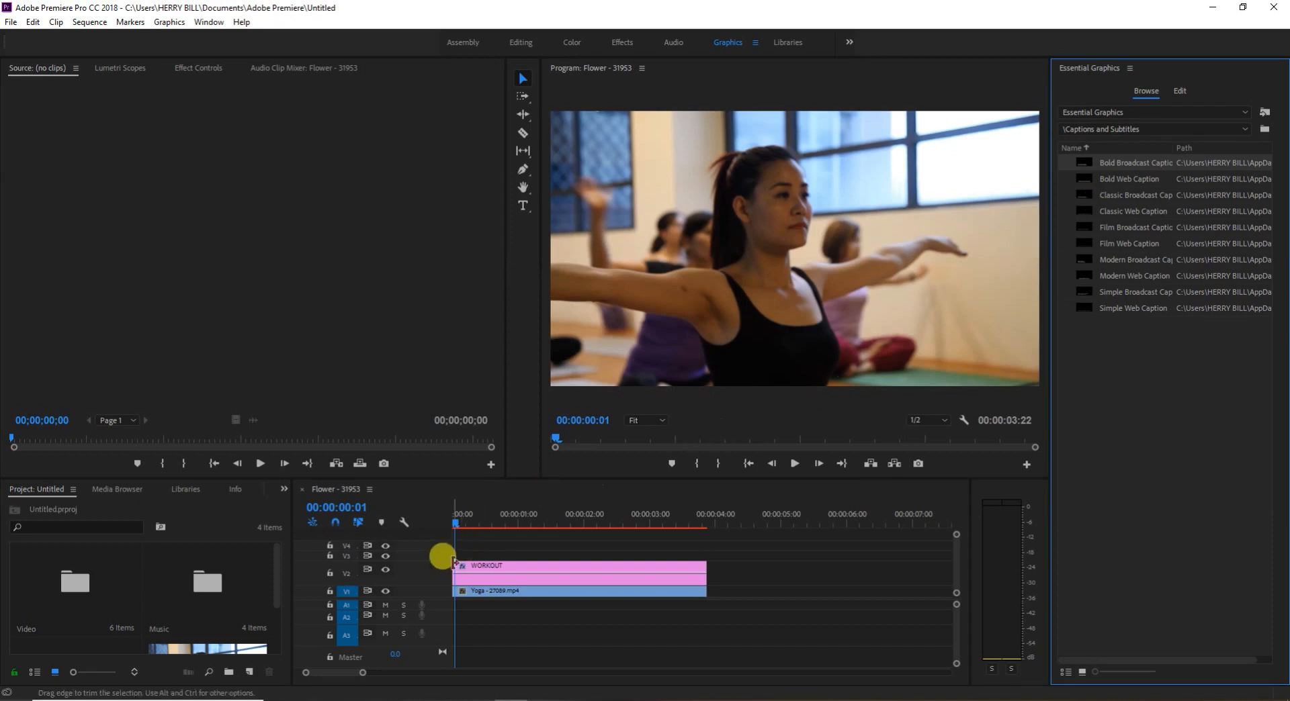
Step: Move the playhead to 00:00:01:03 and delete the WORKOUT title clip from track V2
drag(454, 526, 526, 525)
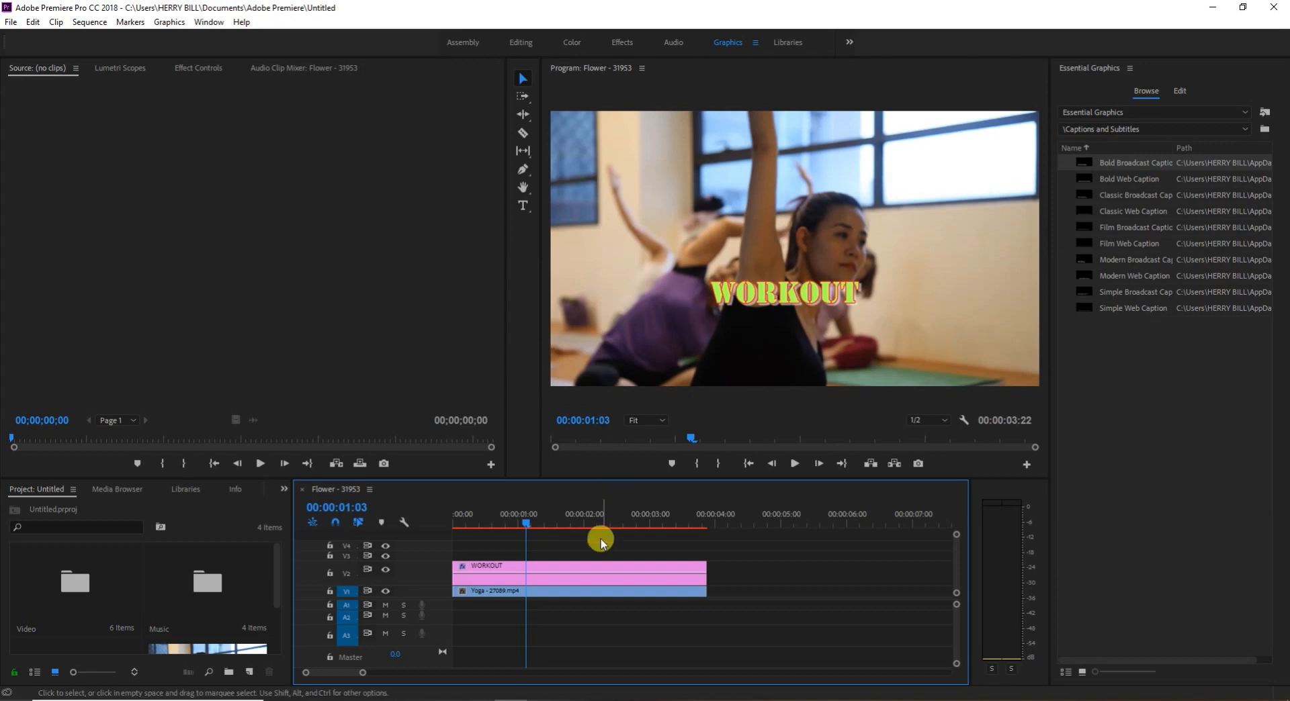
click(635, 566)
key(Delete)
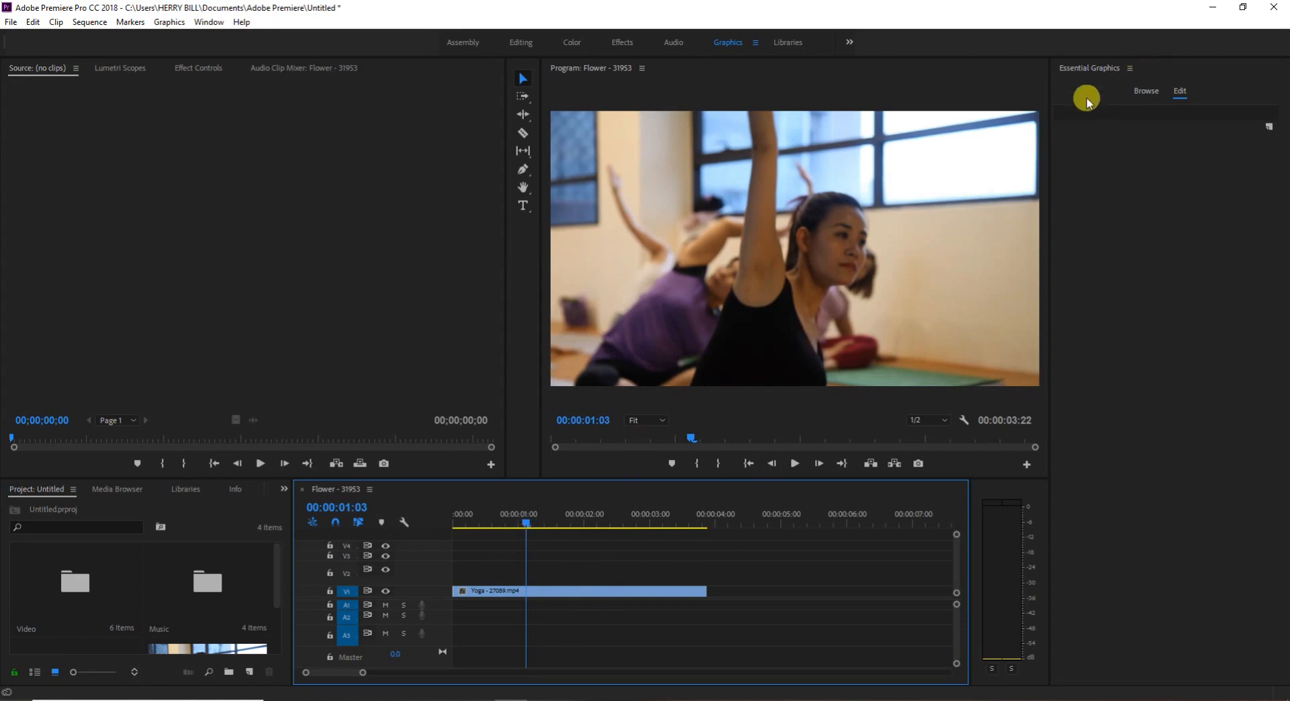
Step: Try out the Bold Broadcast Caption template on track V2 above the yoga clip, previewing it before deleting it
click(1144, 92)
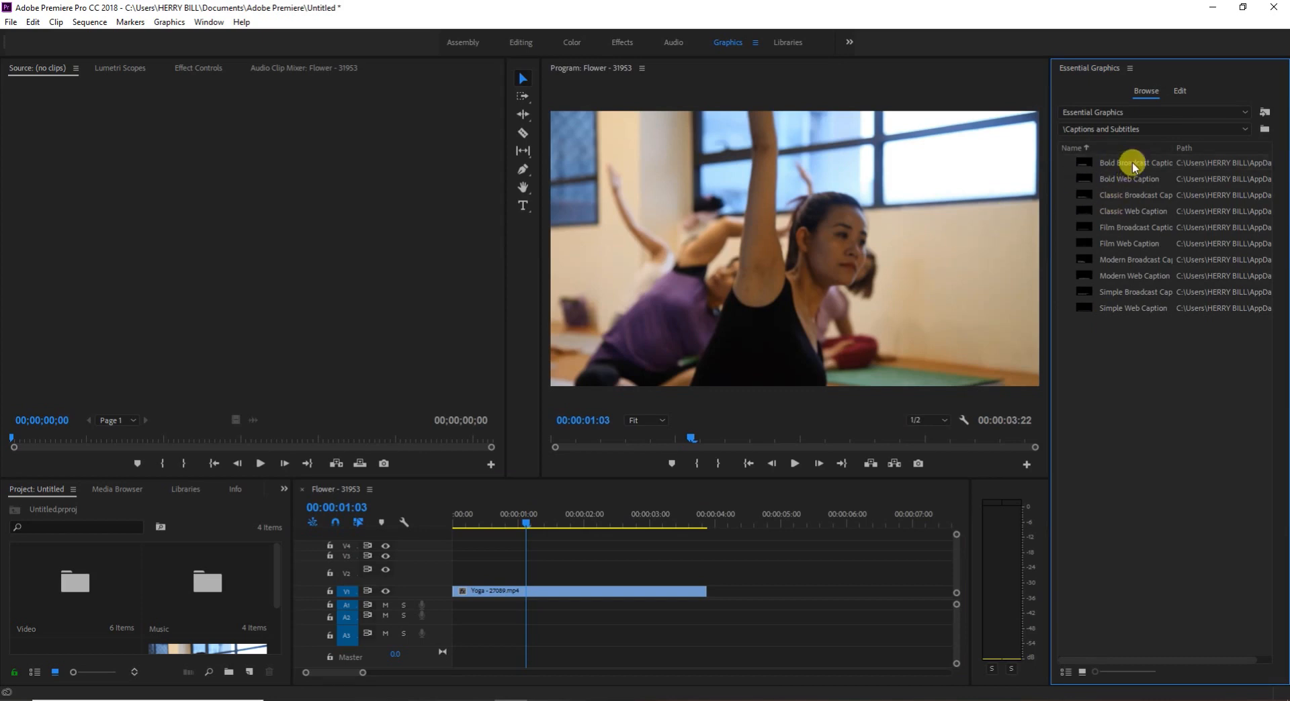
drag(1133, 167, 462, 576)
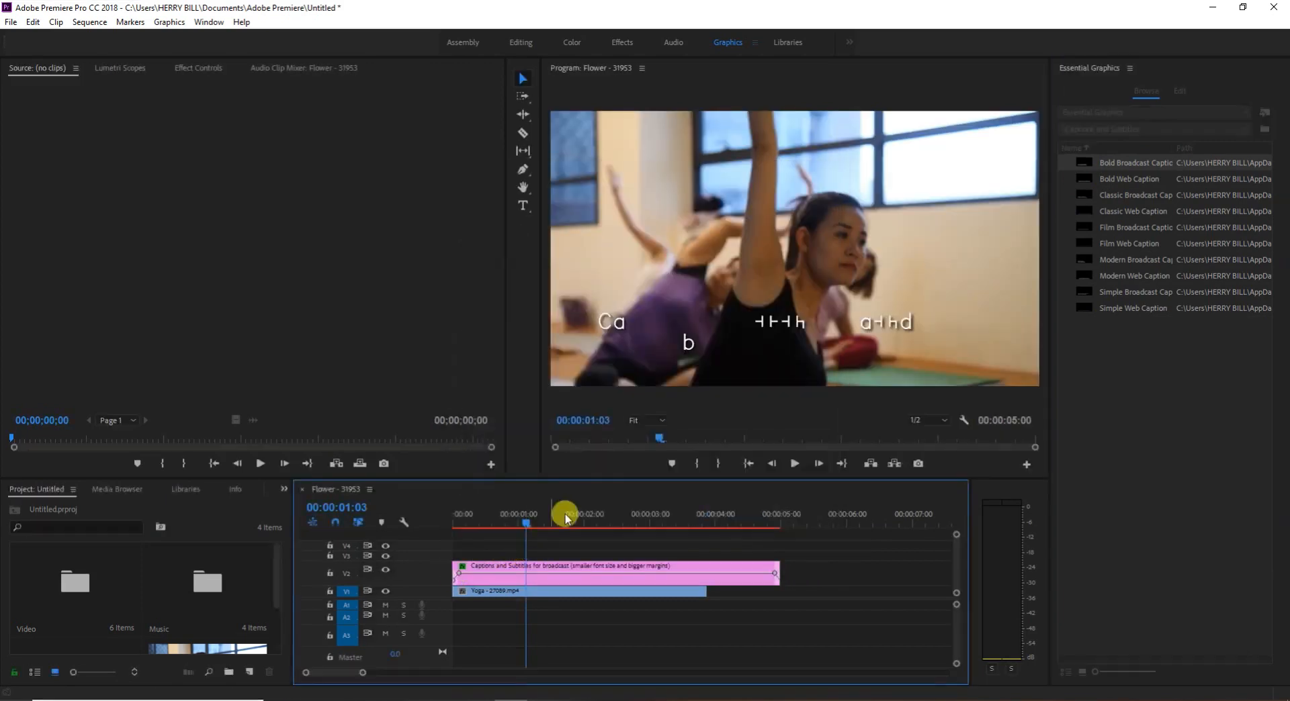
drag(528, 524, 453, 528)
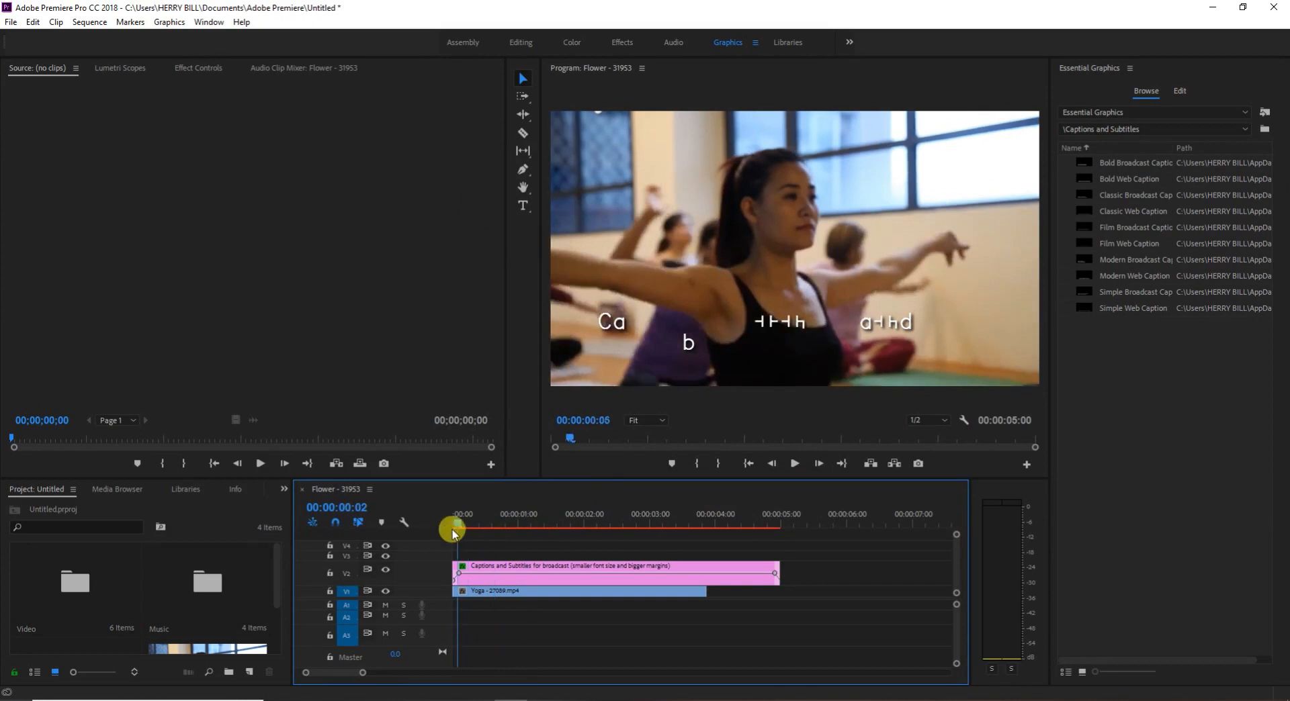
key(space)
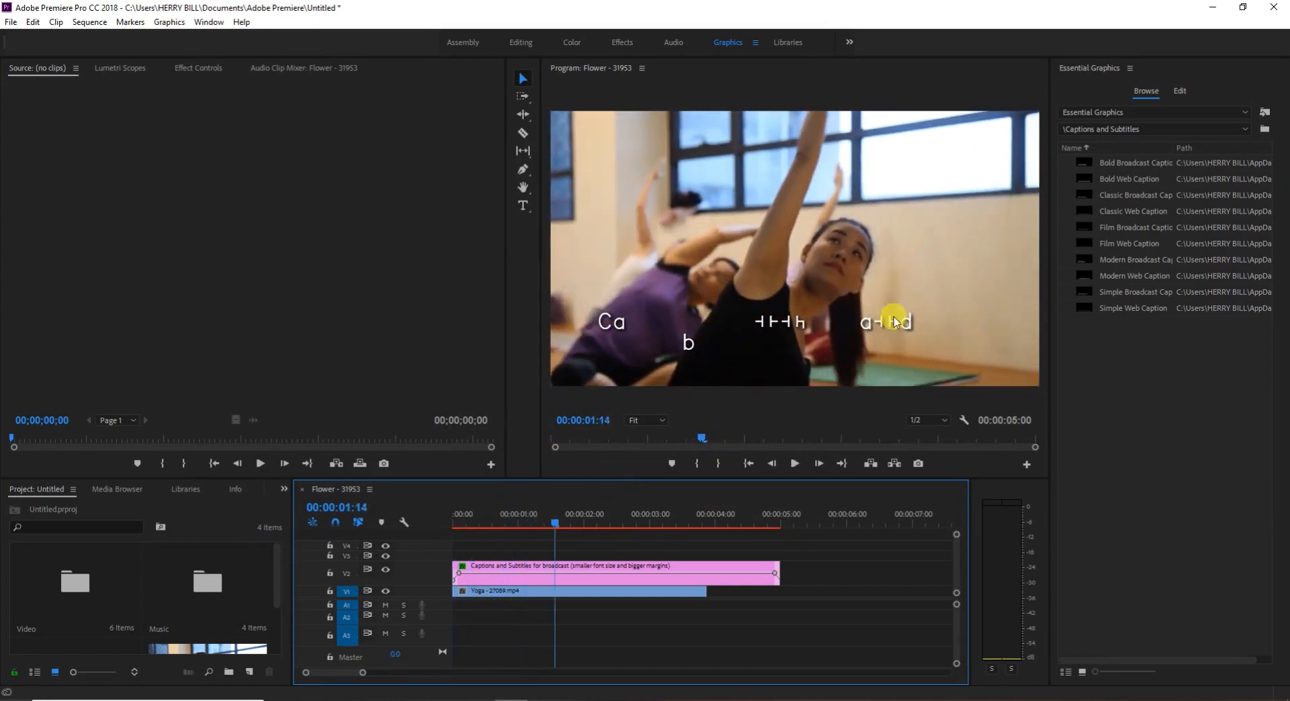
click(730, 571)
key(Delete)
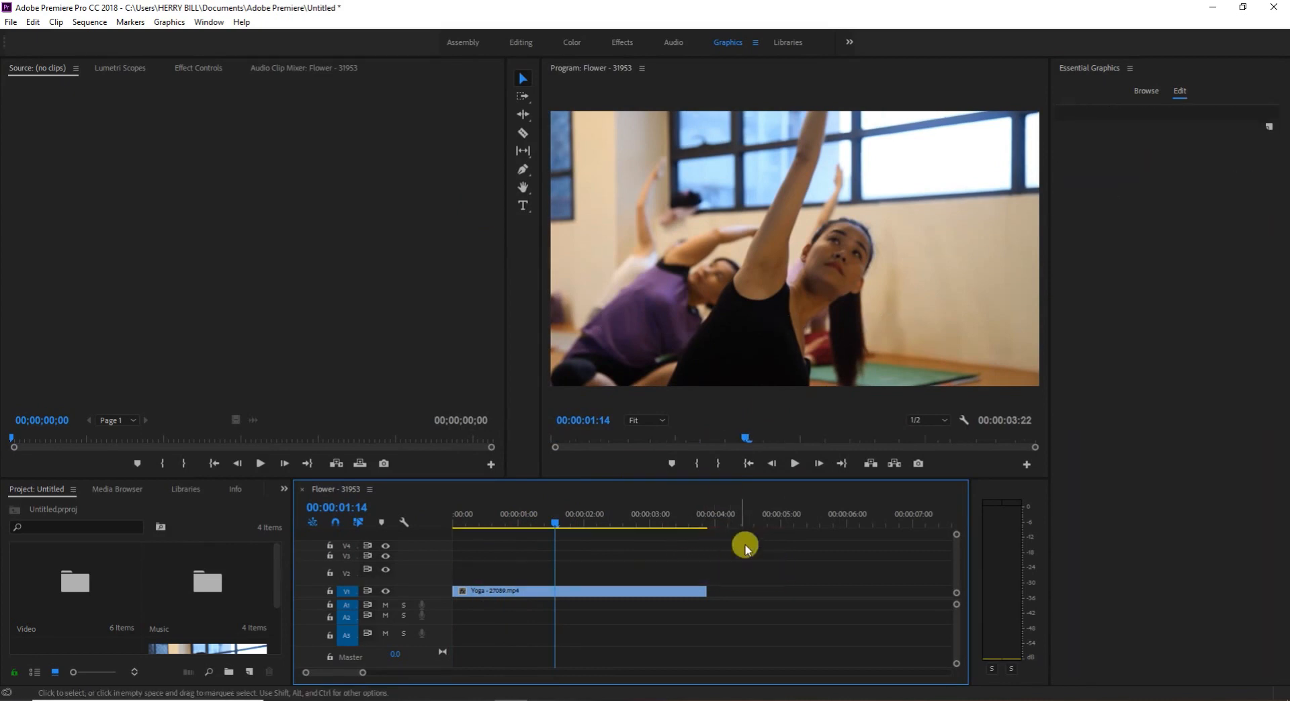
Step: Try out the Film Web Caption template on track V2 above the yoga clip and delete it again
click(1083, 70)
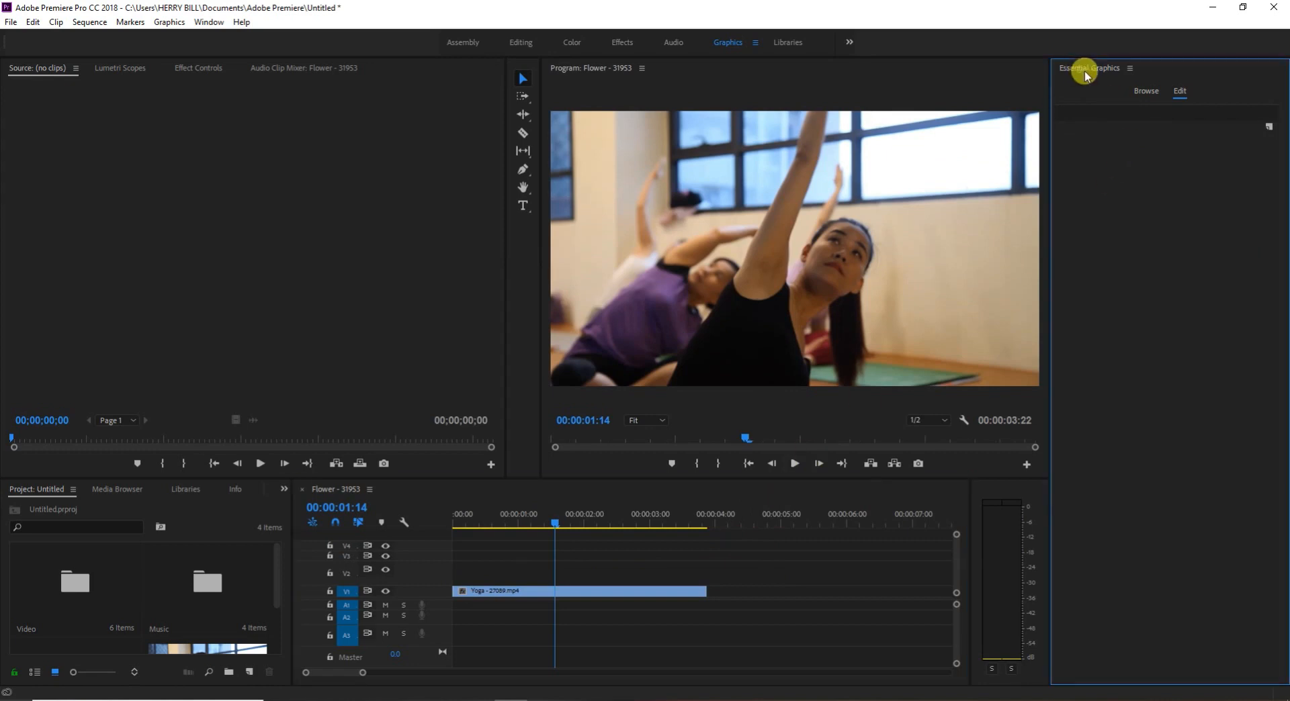
click(1146, 91)
click(1116, 245)
drag(579, 465, 496, 560)
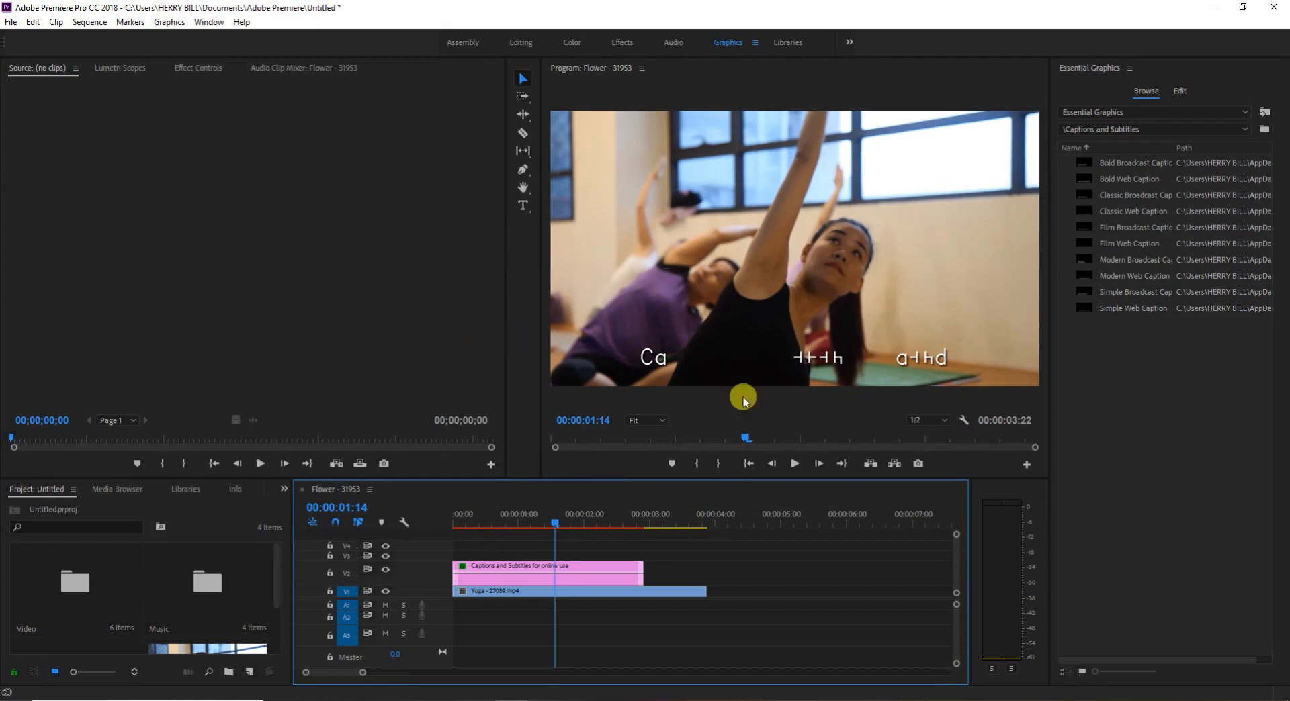
click(522, 578)
key(Delete)
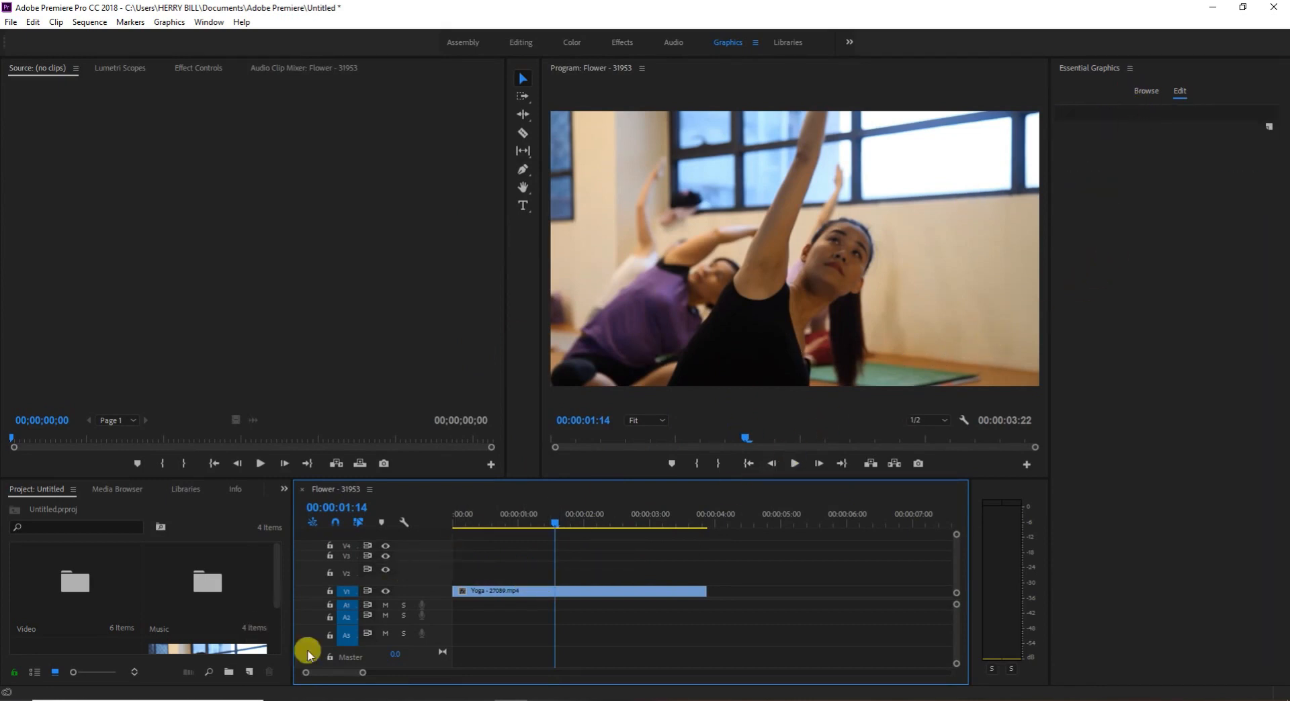
Step: Add a text layer at 00:00:01:14 with five first names on separate lines, and move it to about 683, 338
scroll(318, 647, down, 1)
scroll(318, 646, up, 1)
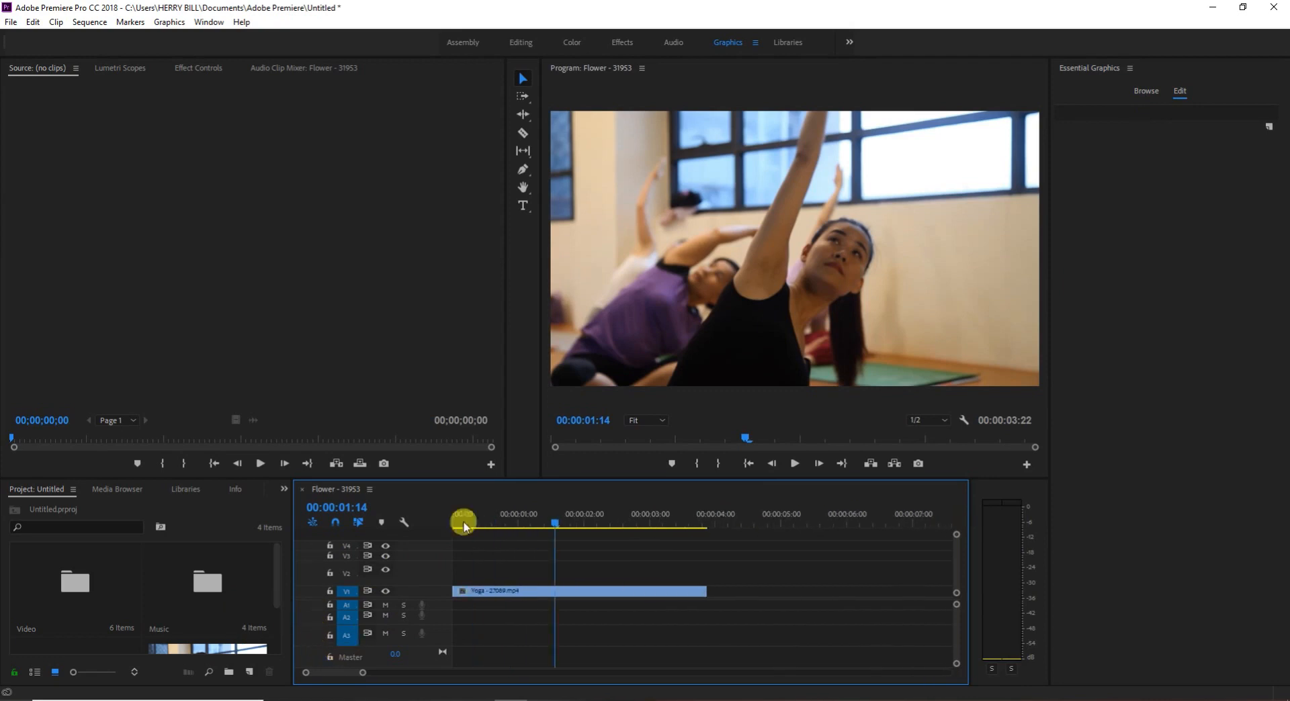
click(523, 205)
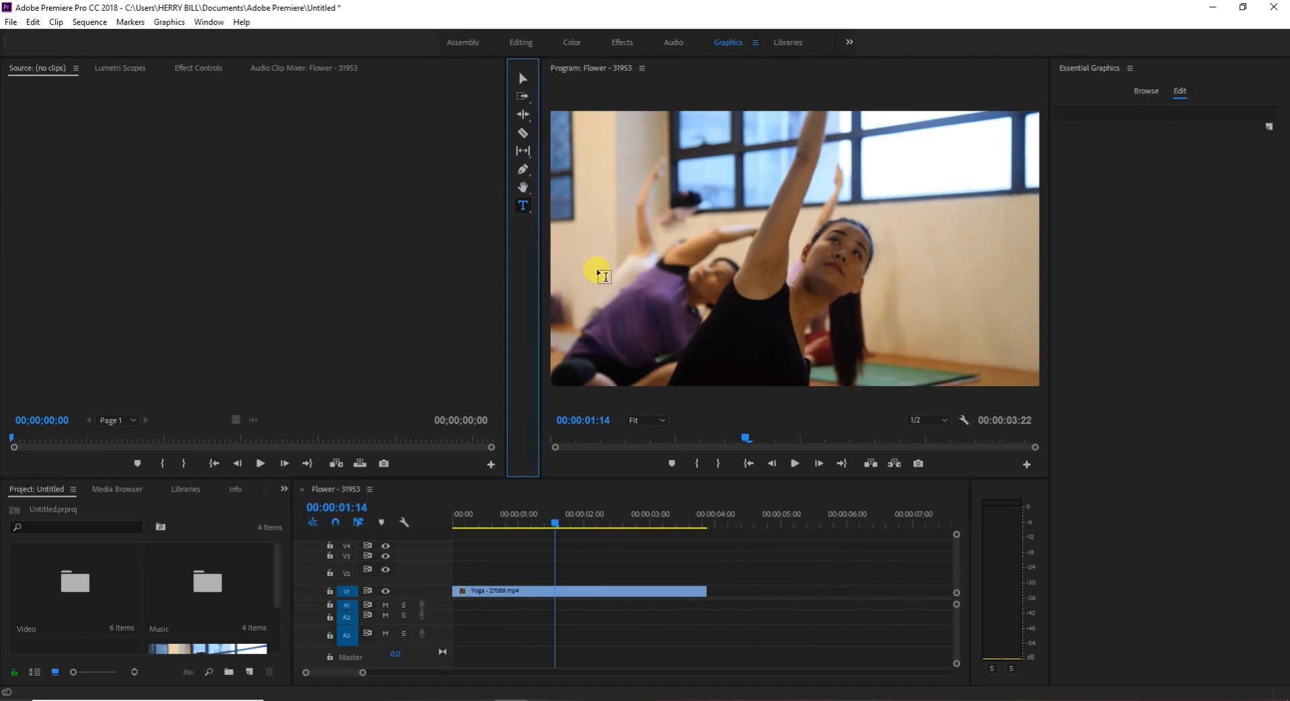
click(697, 296)
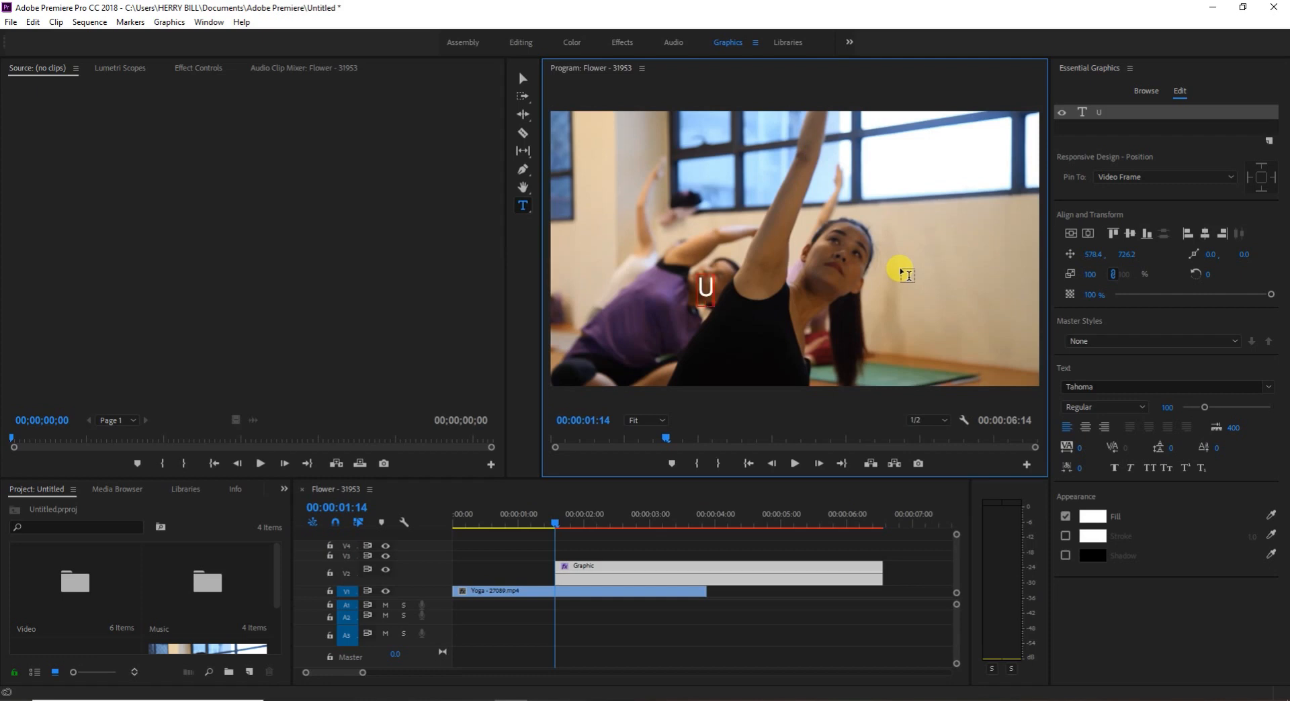
text(sma)
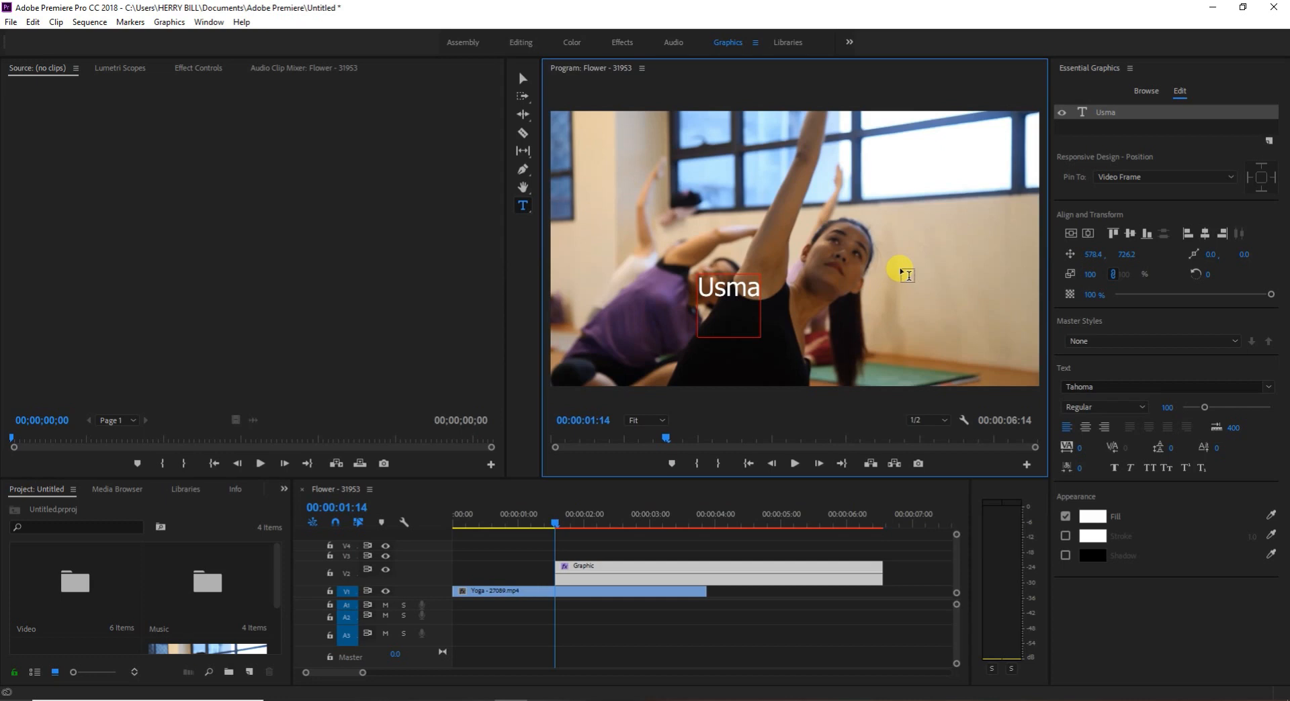
click(522, 79)
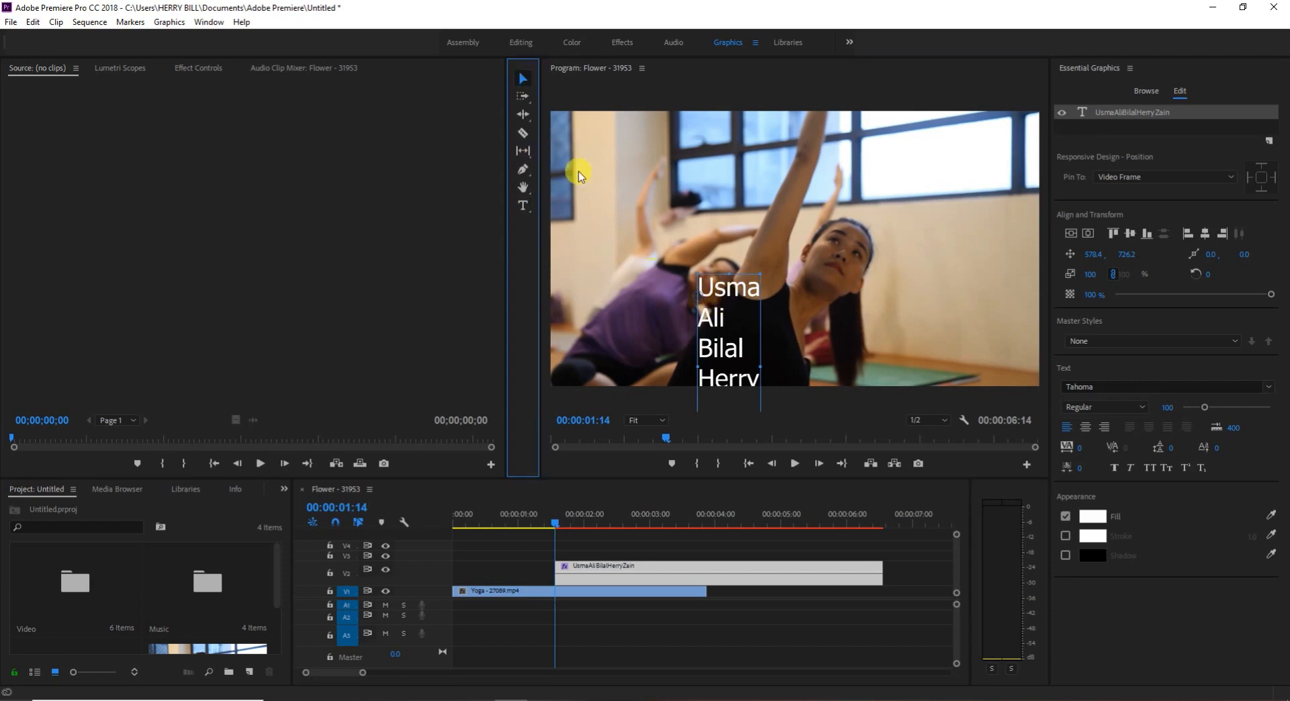
drag(739, 289, 766, 191)
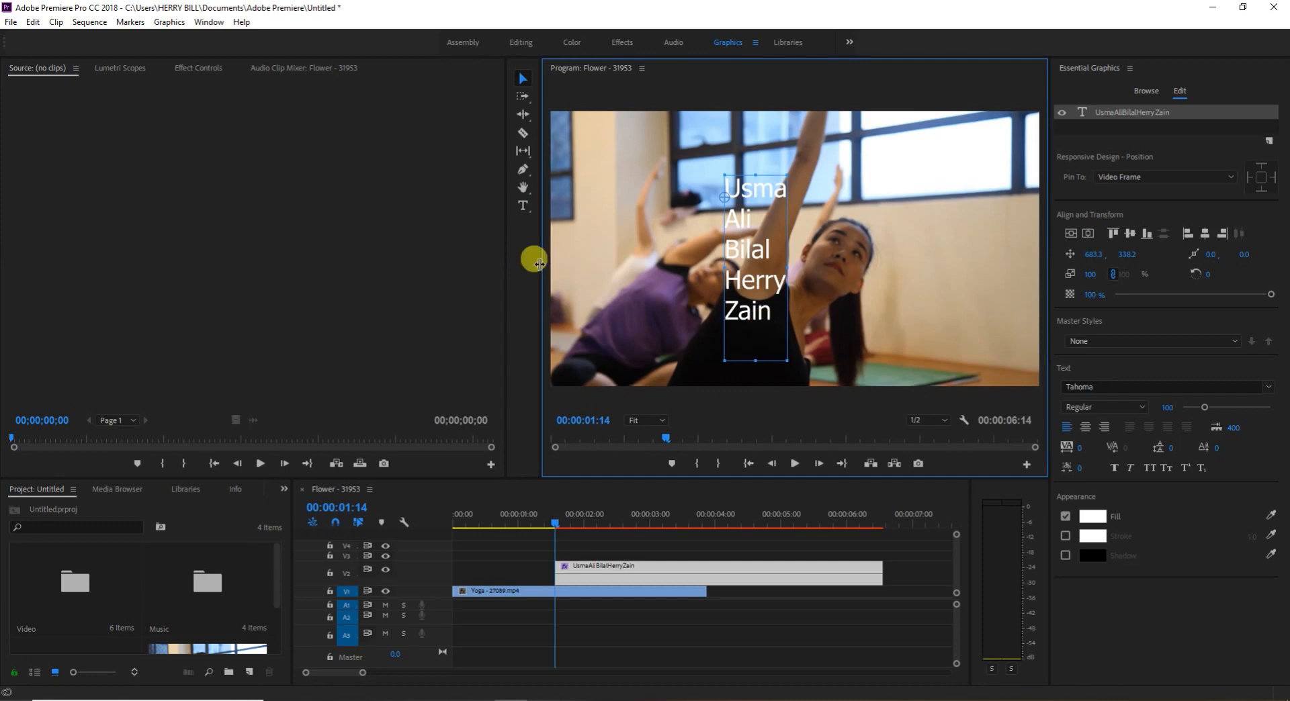
Step: Copy the whole list of names and paste it on a new line below the last name in the text layer
click(523, 206)
drag(776, 319, 711, 201)
key(ctrl+c)
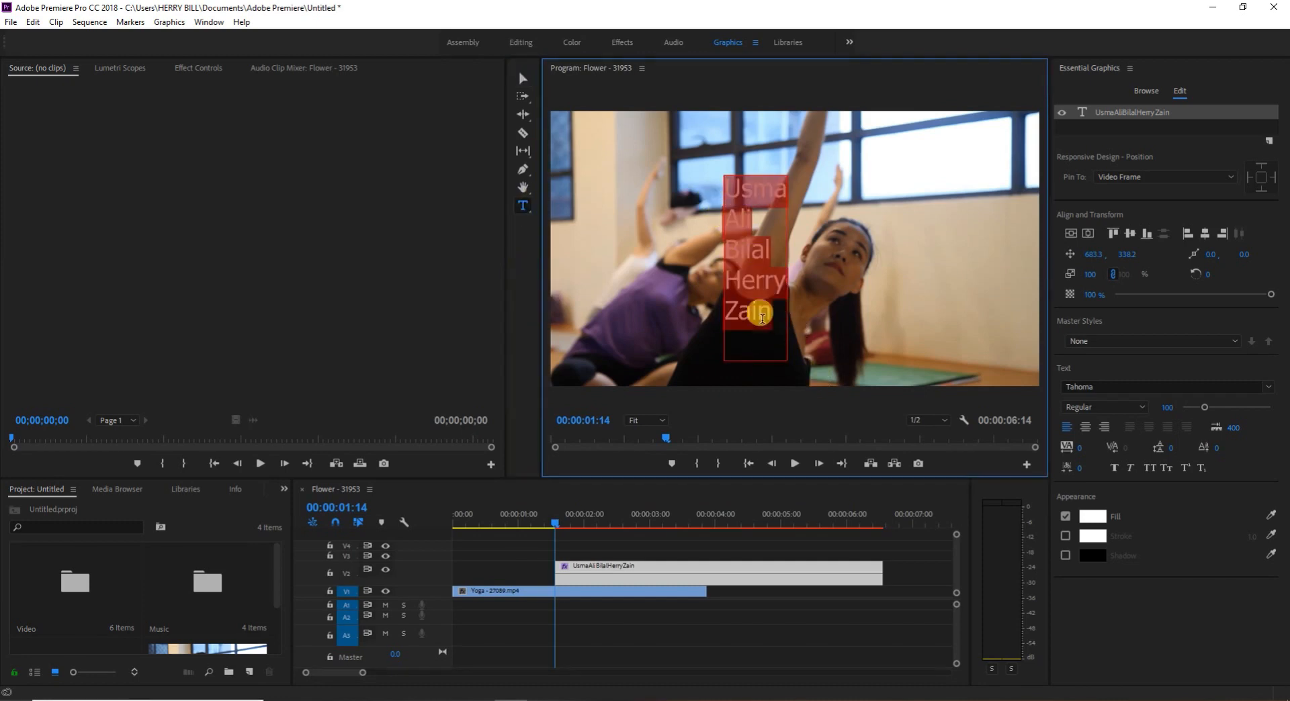
click(771, 317)
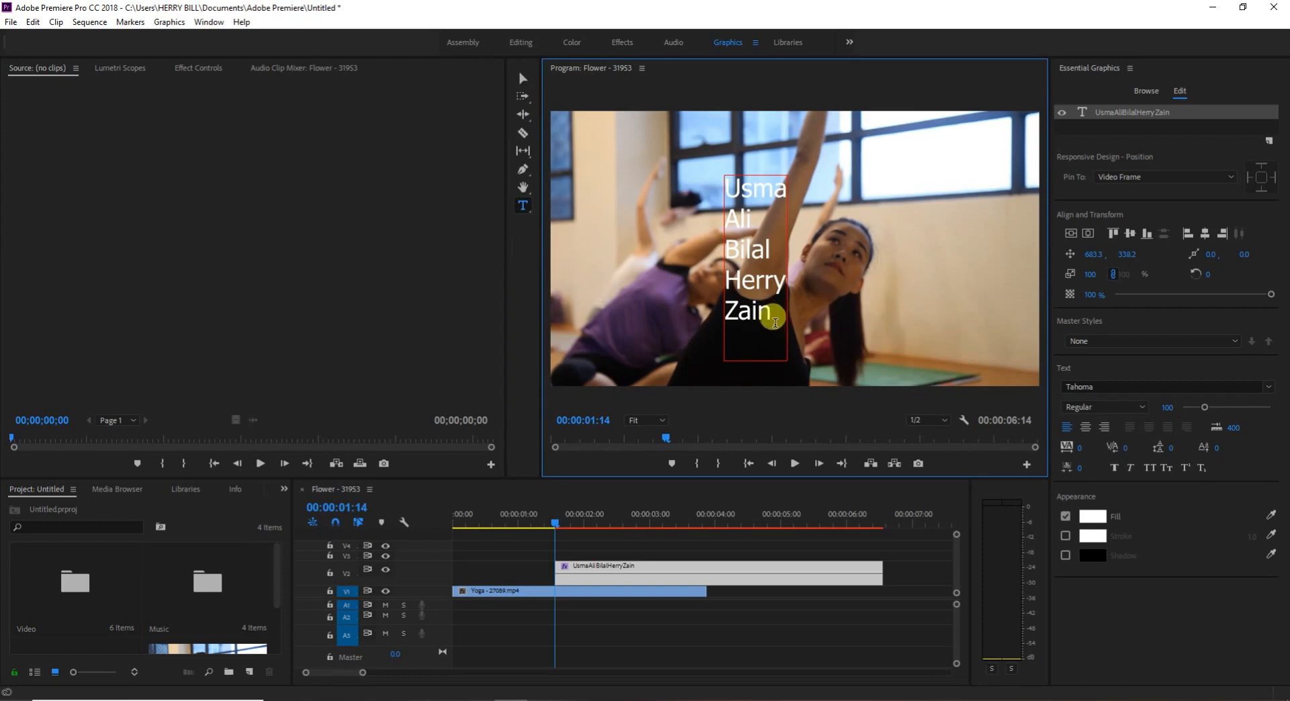
key(Return)
key(ctrl+v)
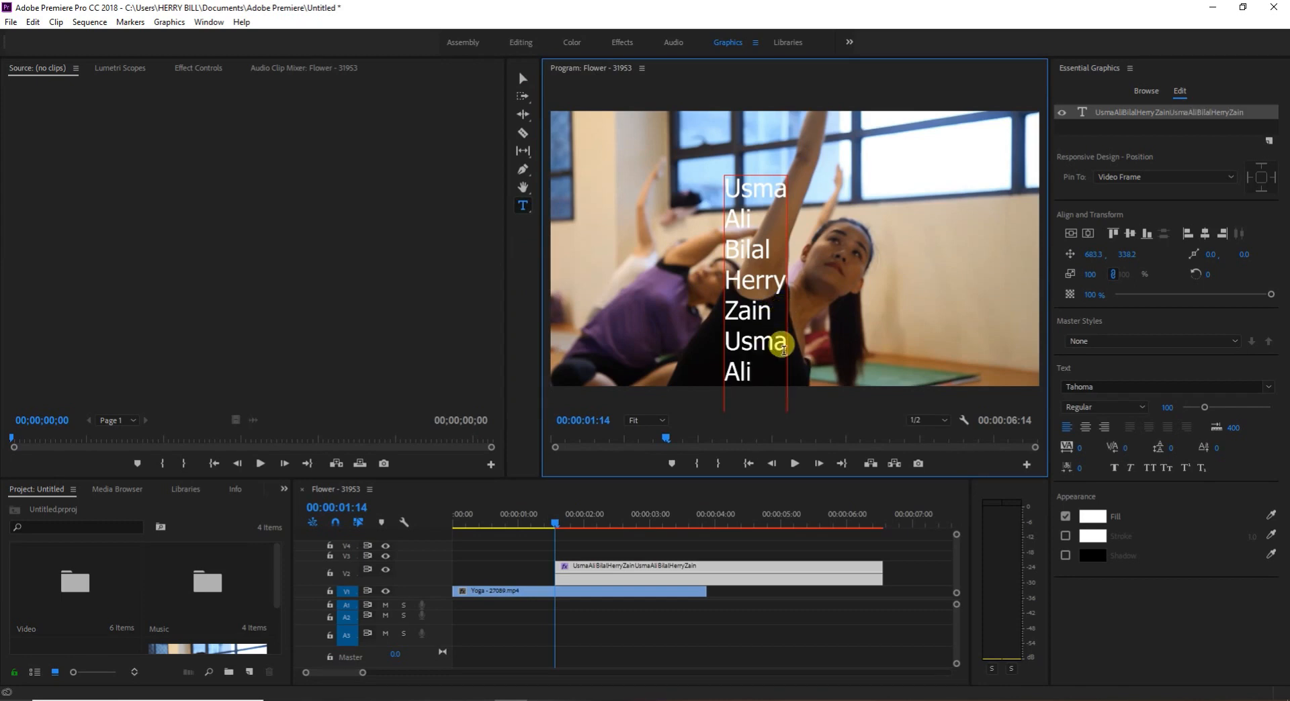
Step: Move the text layer up to about 733, 127 and reduce its font size to 74
click(523, 78)
drag(716, 264, 757, 137)
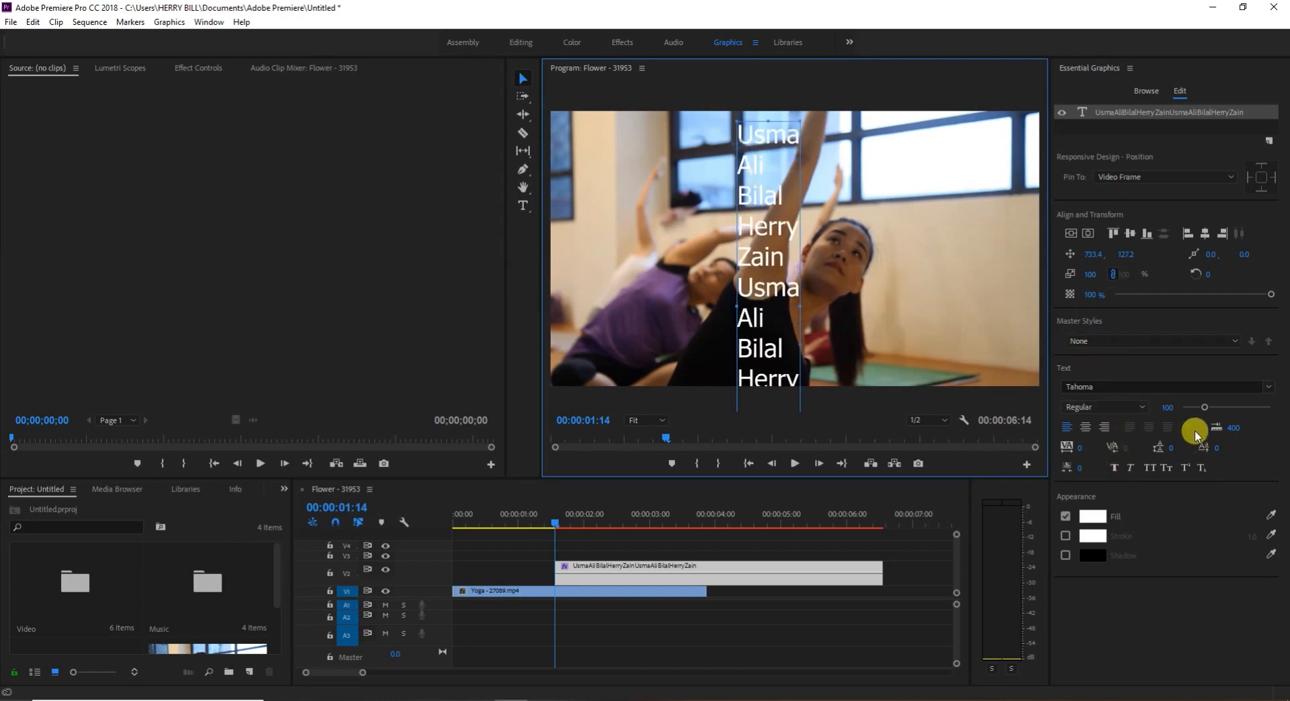
mouse_move(1203, 411)
mouse_down()
mouse_move(1215, 405)
mouse_move(1185, 408)
mouse_move(1198, 405)
mouse_up()
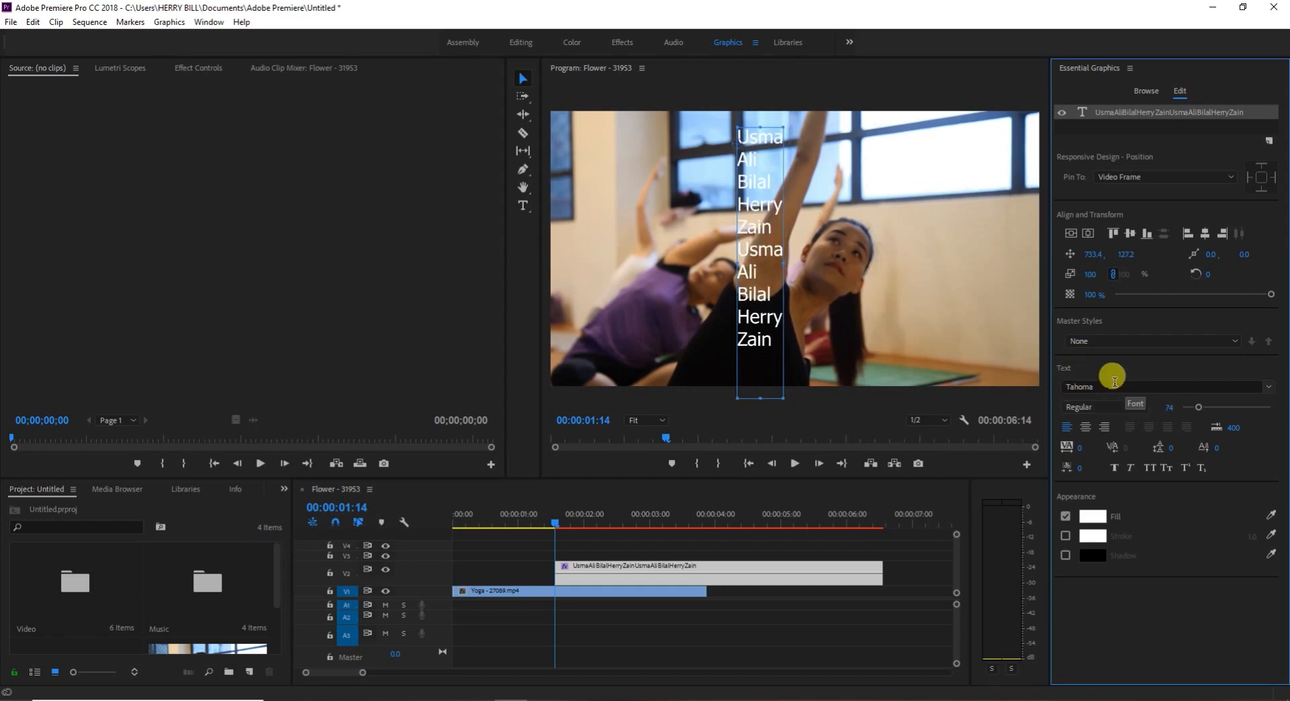
click(1266, 388)
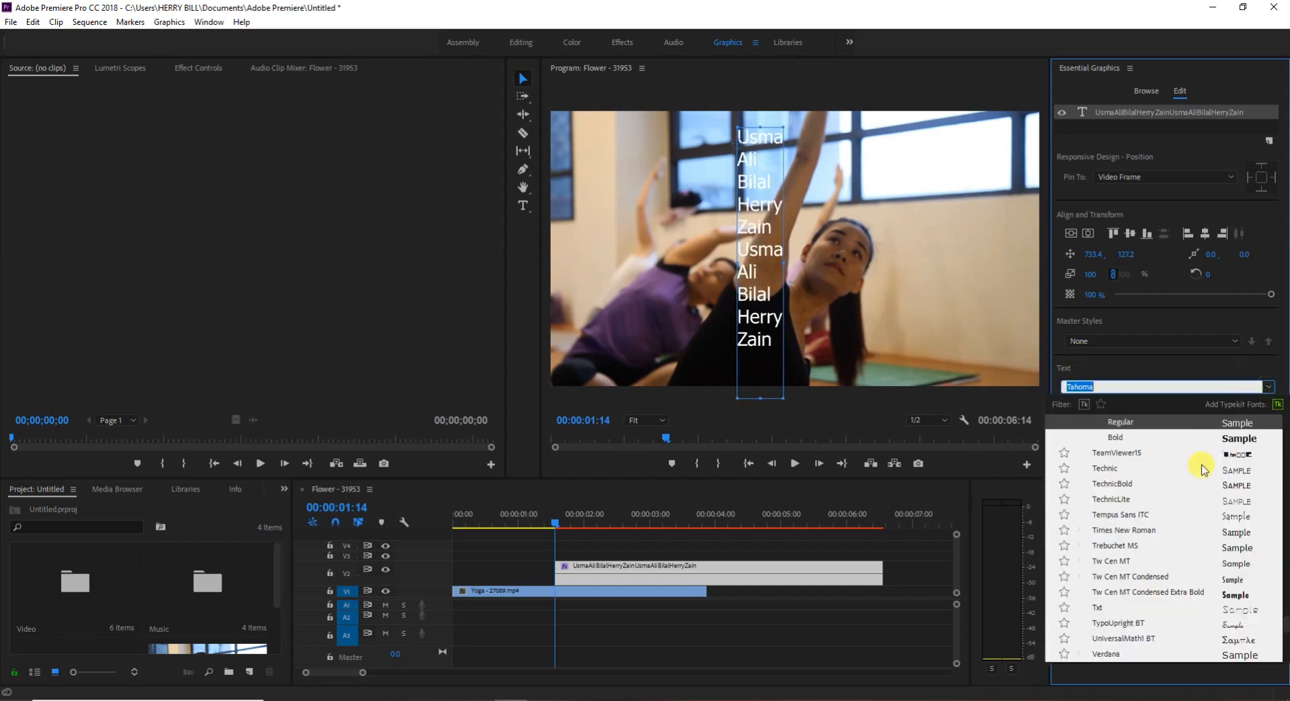
scroll(1222, 562, down, 2)
scroll(1217, 571, down, 3)
scroll(1213, 570, up, 3)
scroll(1209, 569, up, 7)
click(1161, 367)
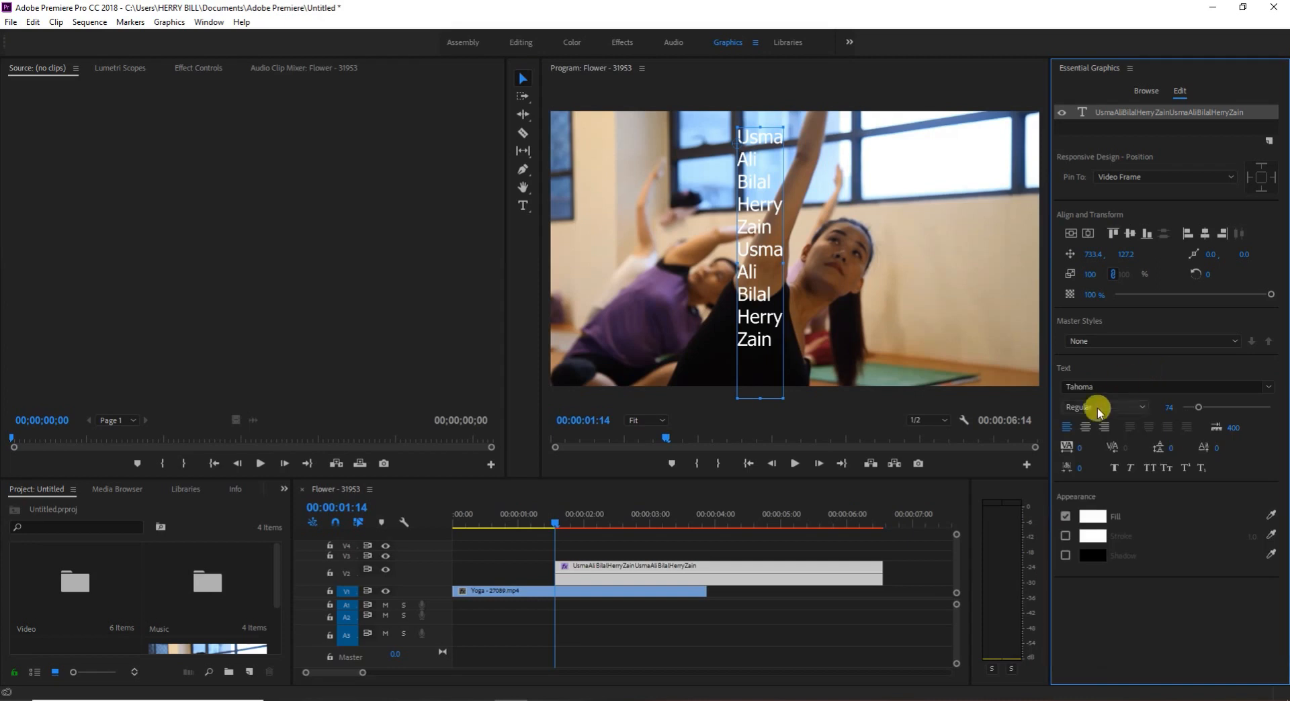
Step: Set the names' font style to Bold, compare the right and left alignments, and center-align the text
click(1094, 409)
click(1103, 440)
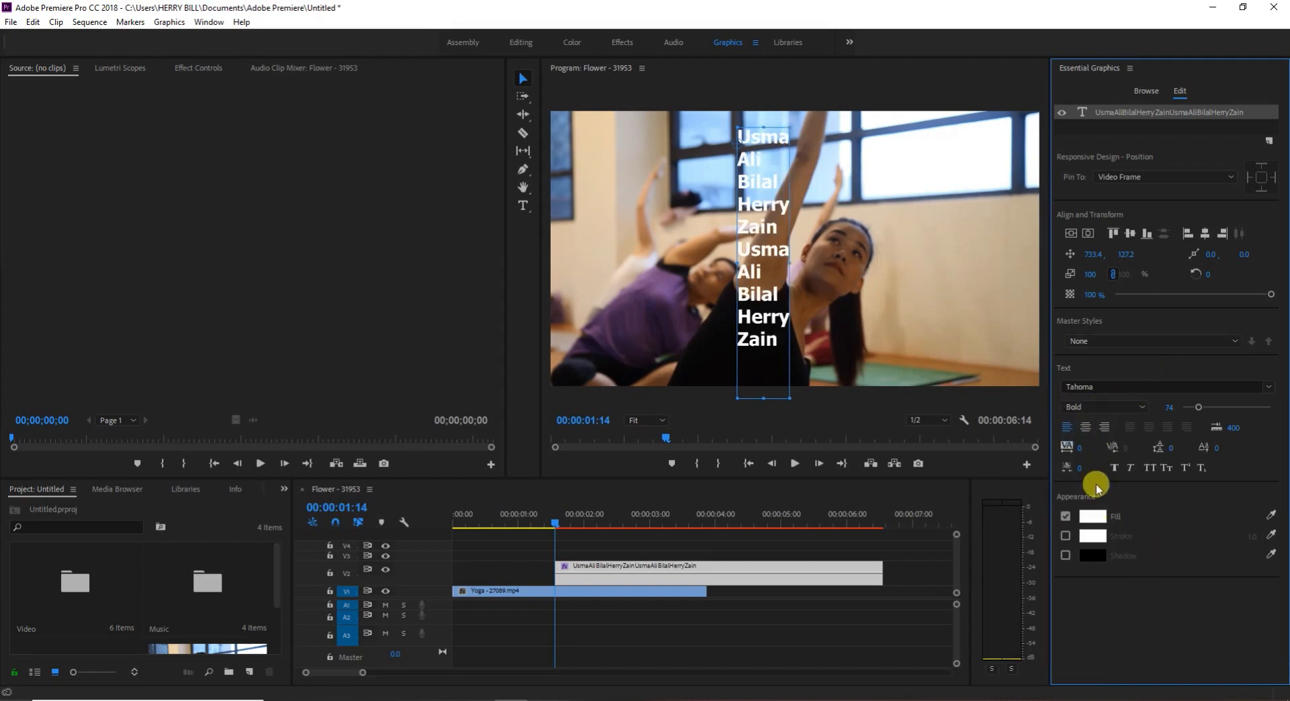
click(1083, 428)
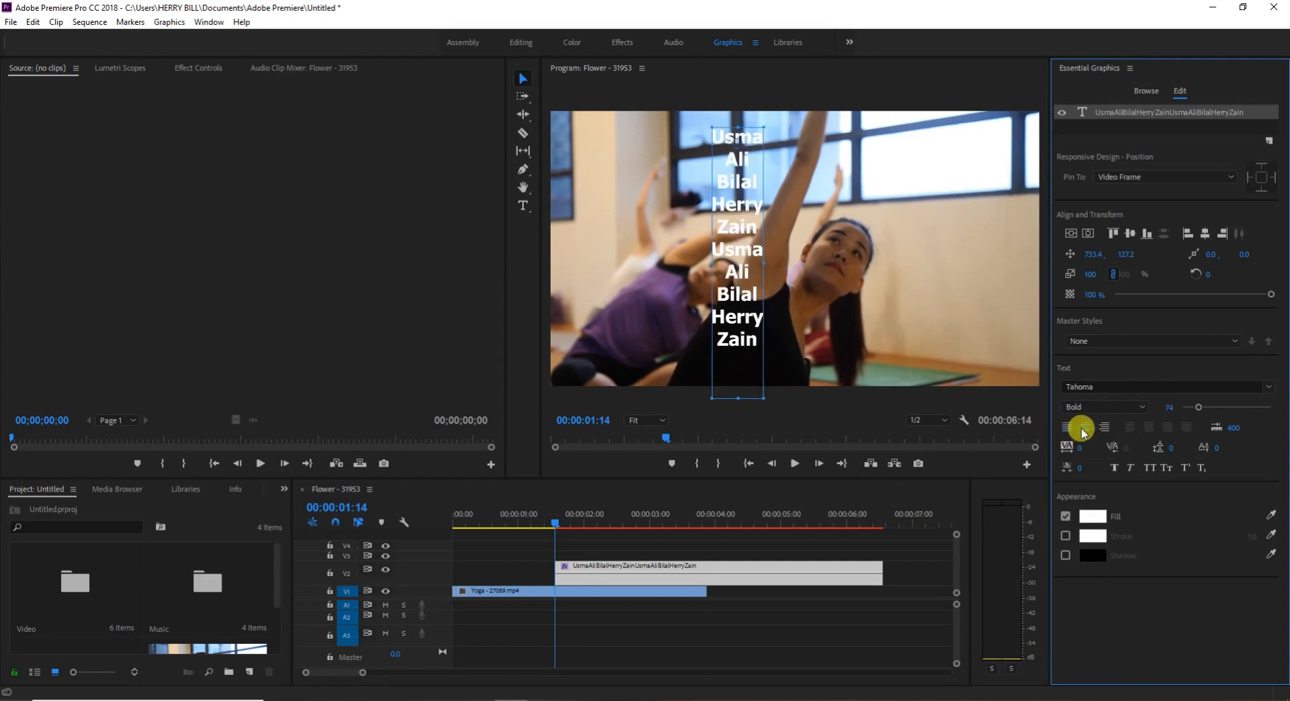
click(1103, 428)
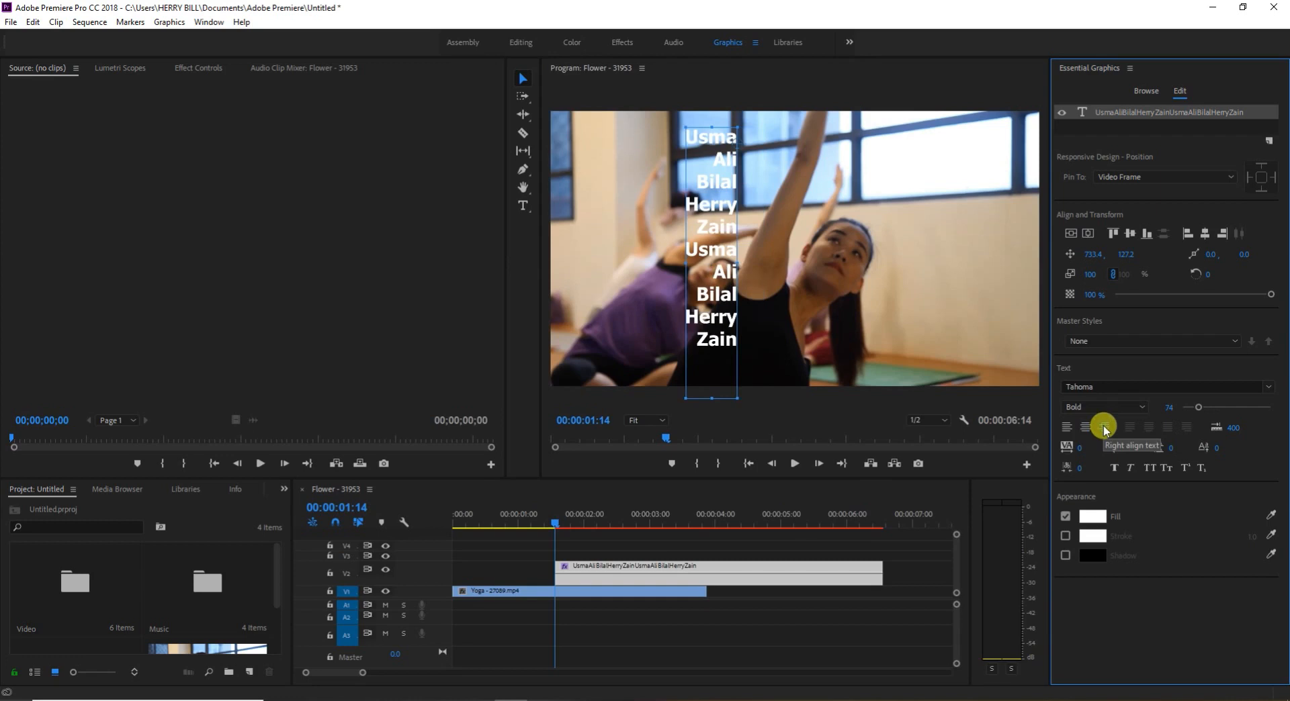
click(1067, 428)
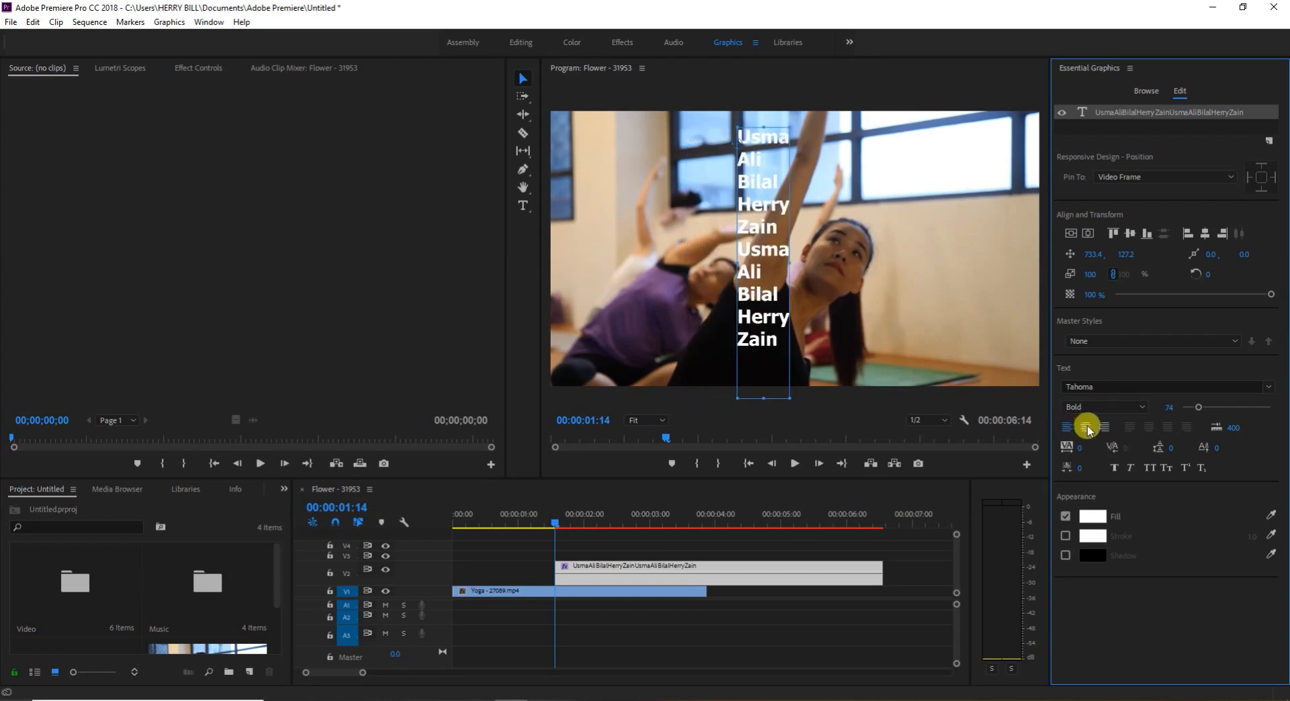
click(1085, 427)
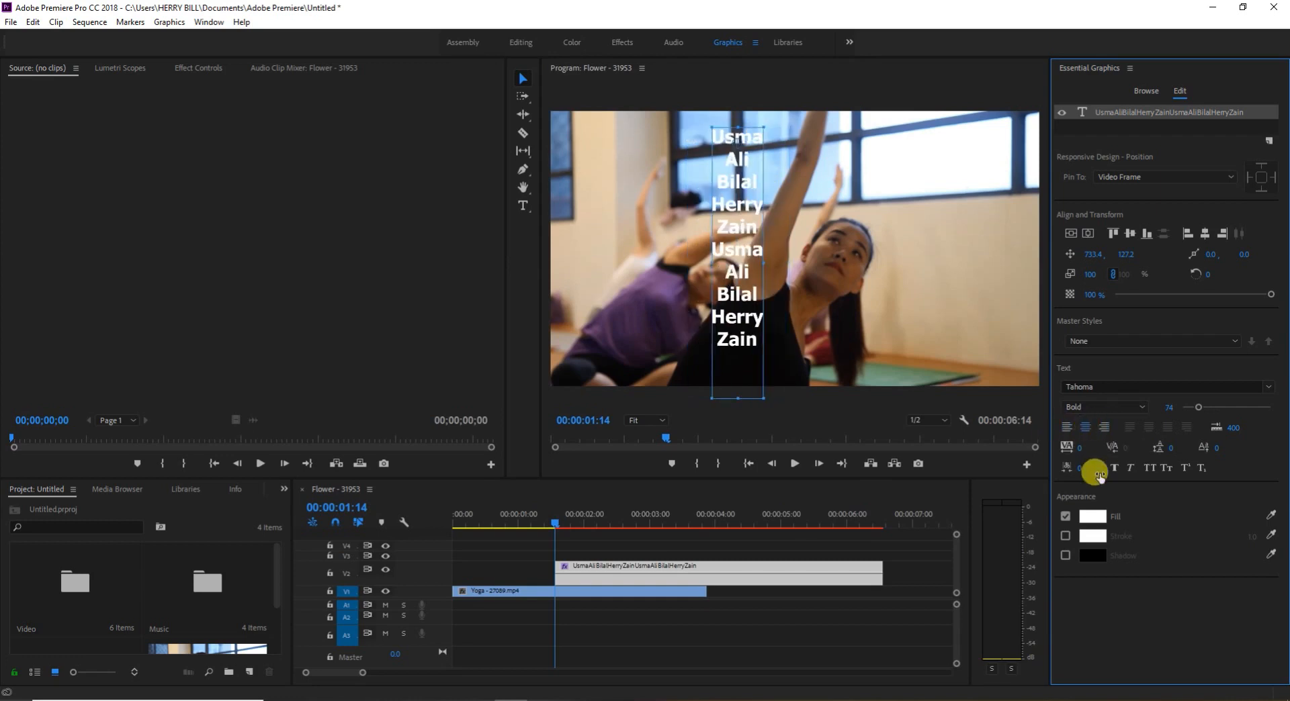
Step: Change the names' fill color to red and enable a white stroke around the text
click(1092, 516)
drag(595, 351, 664, 431)
click(780, 284)
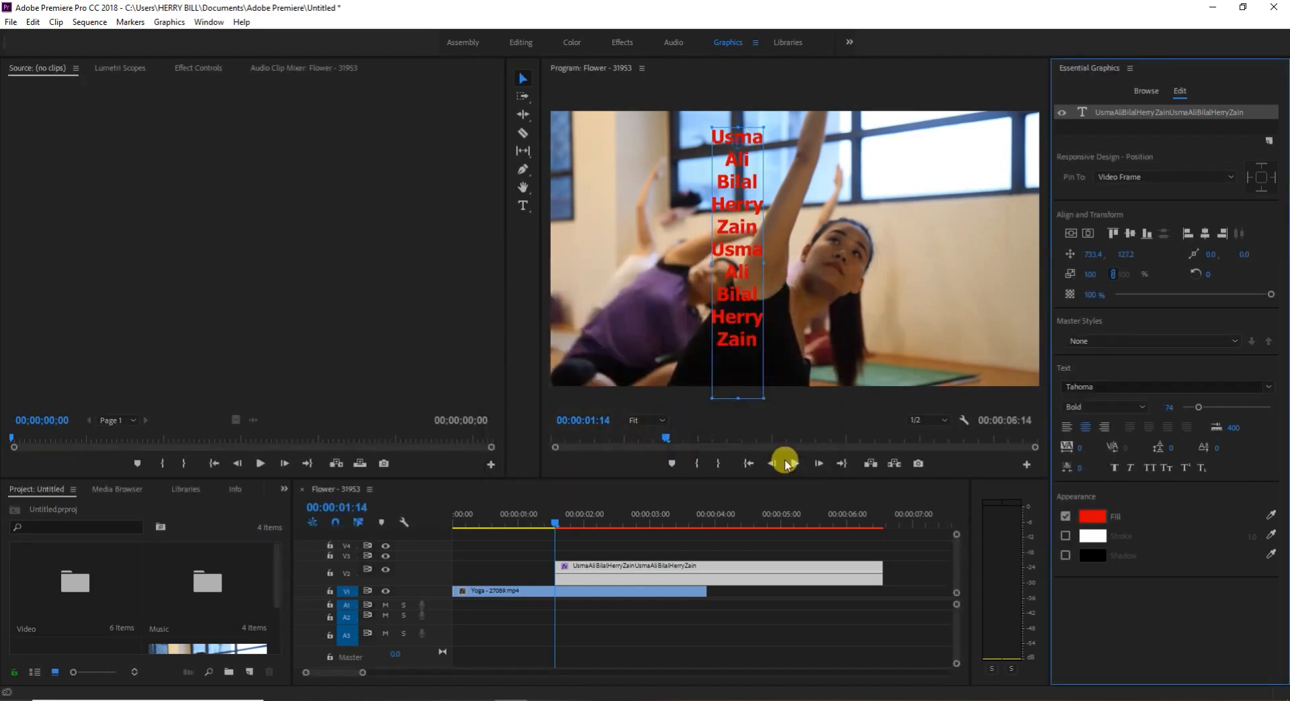
click(1065, 537)
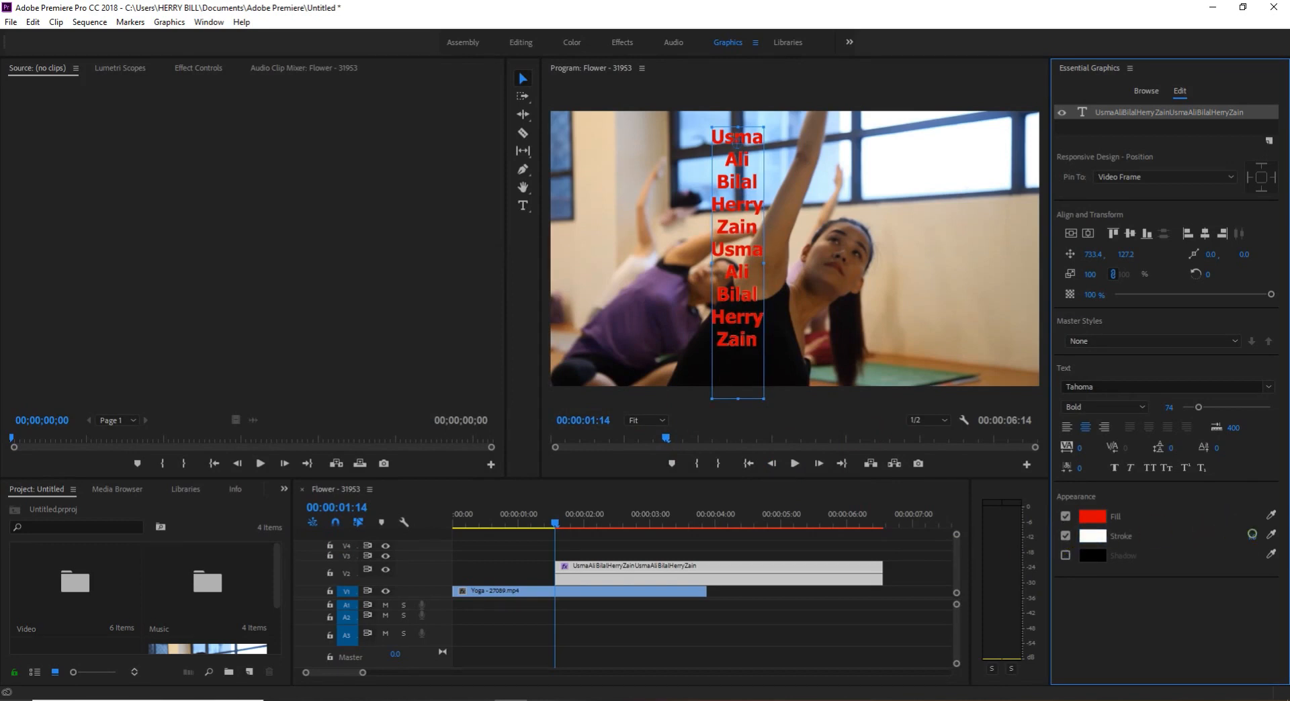
Step: Set the names' stroke width to 11, and try a shadow on the text before turning it off again
drag(1245, 540, 1229, 535)
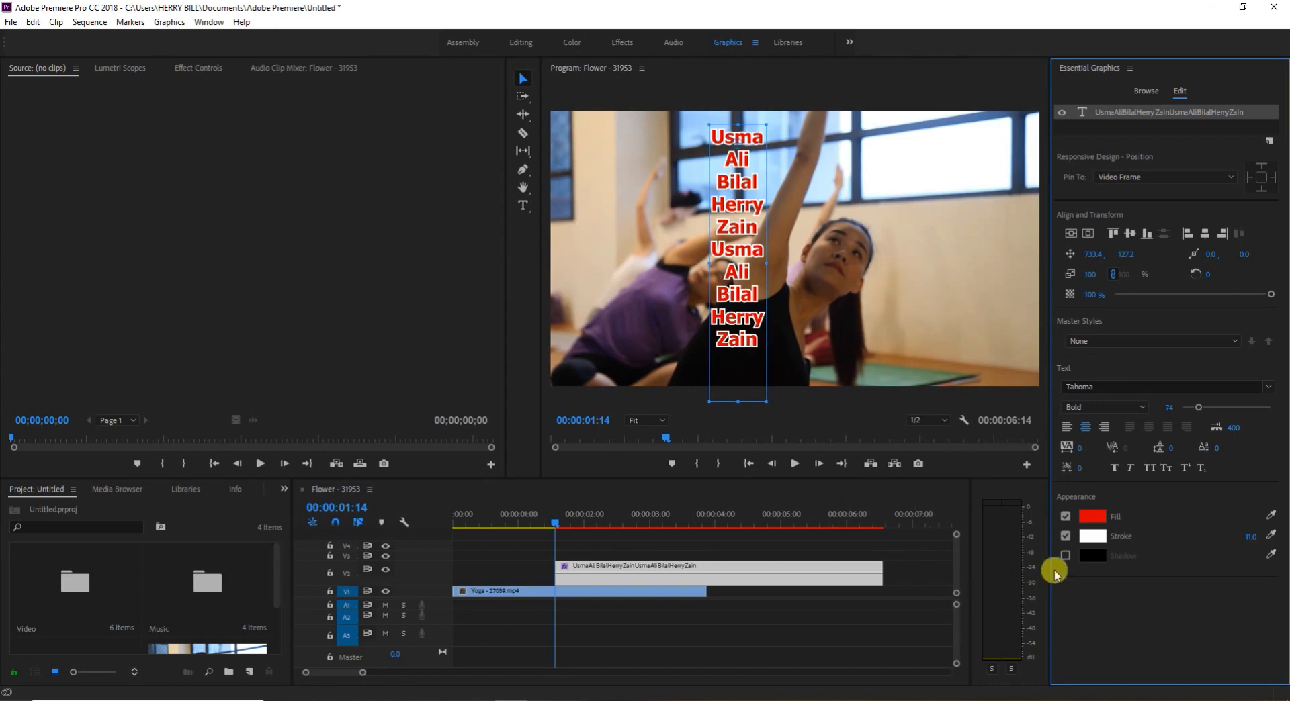
click(1066, 556)
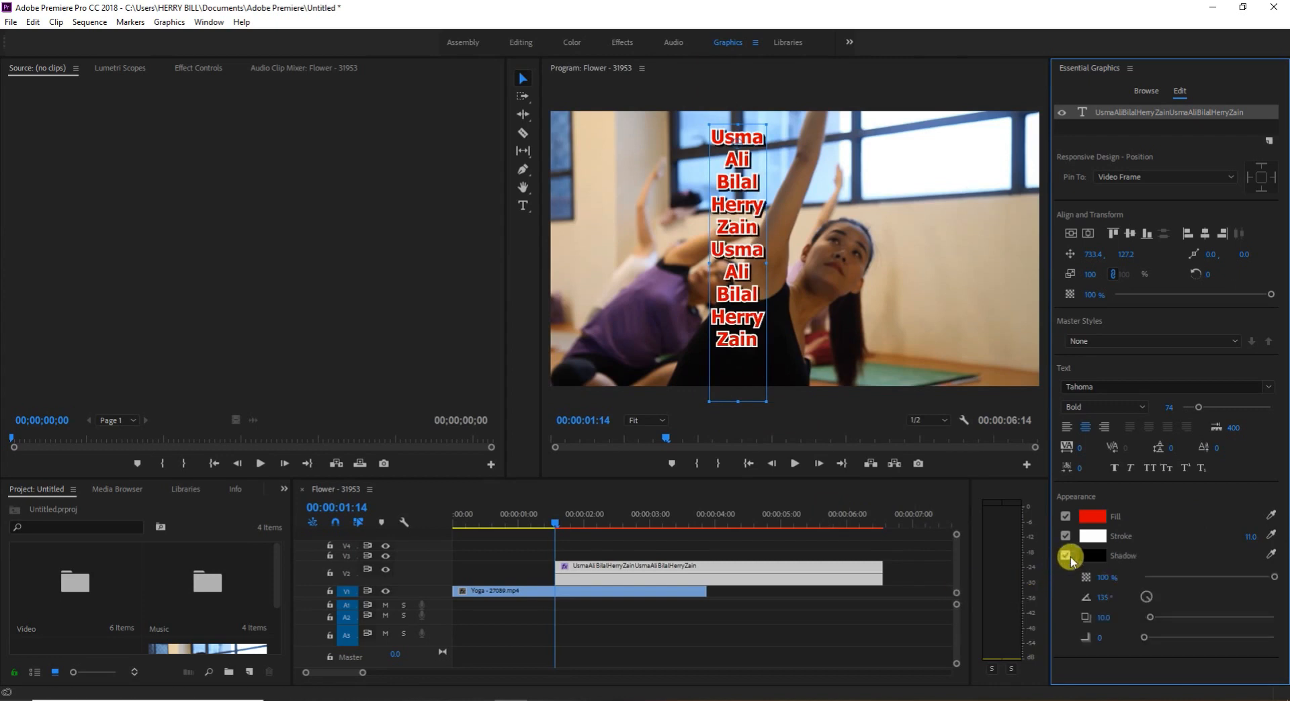
click(1068, 557)
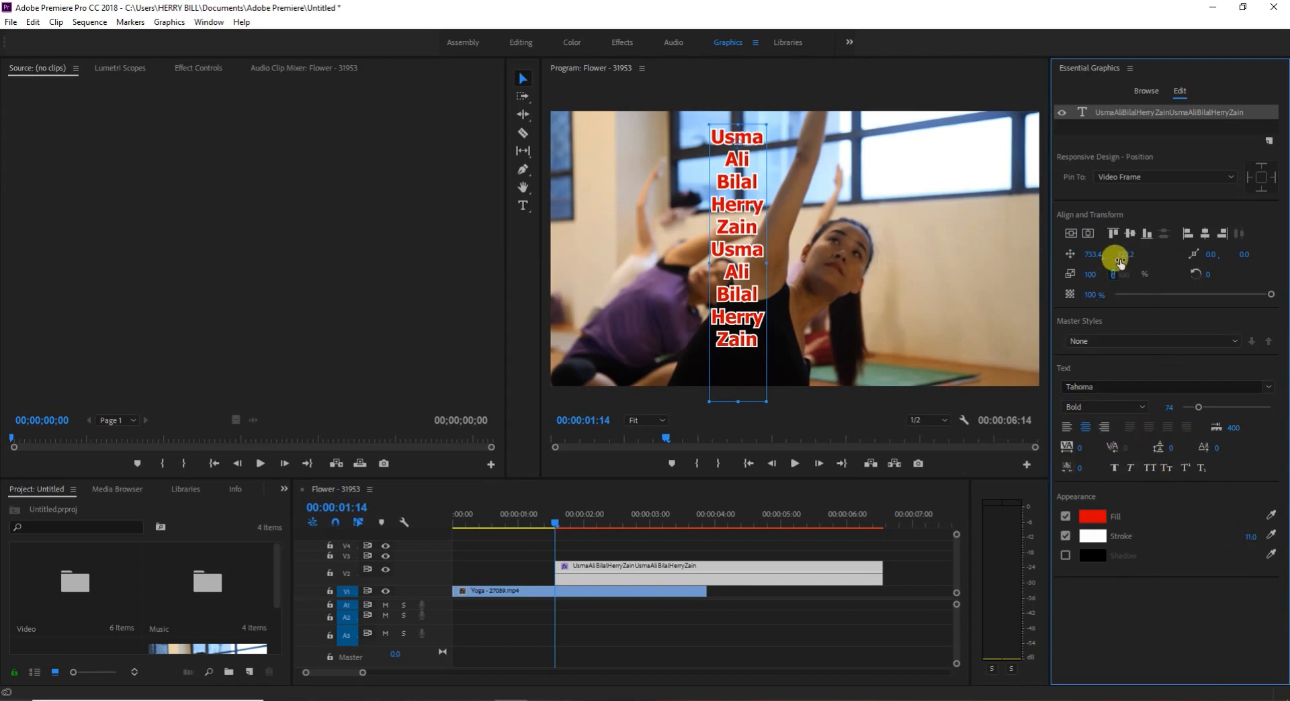
Step: Center the names text horizontally and vertically in the frame, try the other alignments including right, and restore the horizontal centering
click(1089, 233)
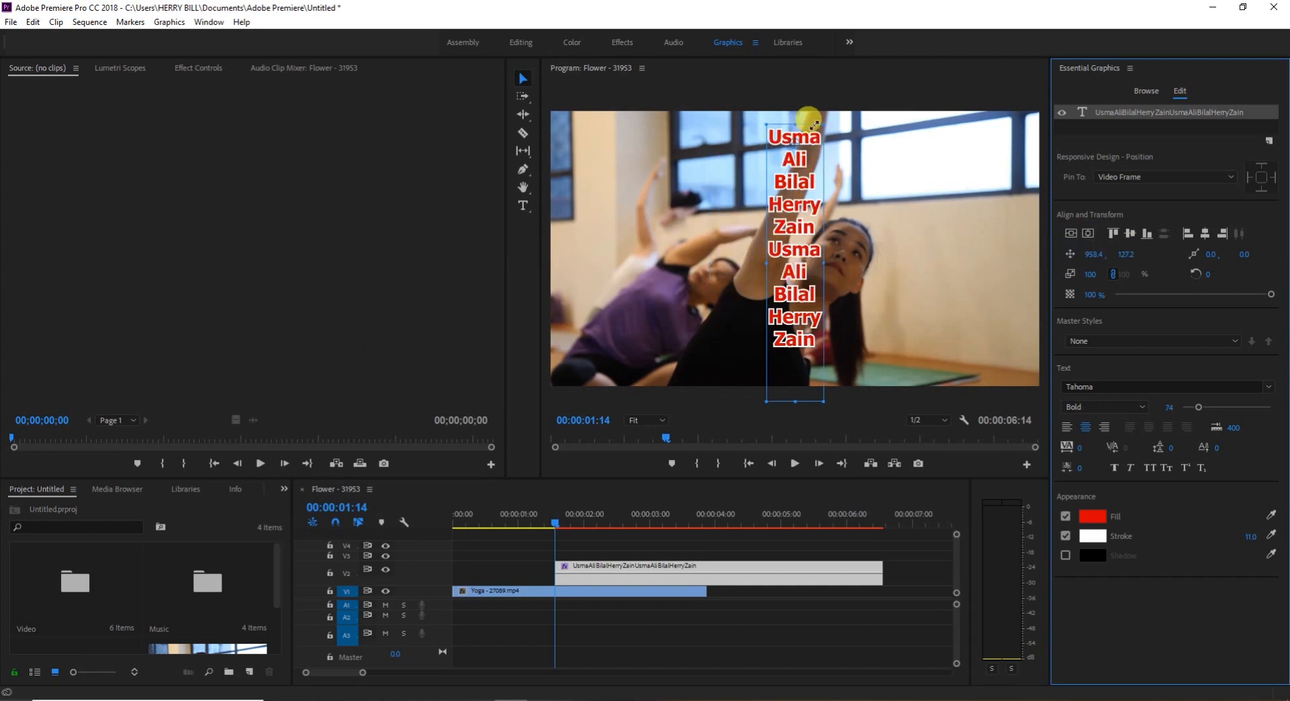
click(1072, 234)
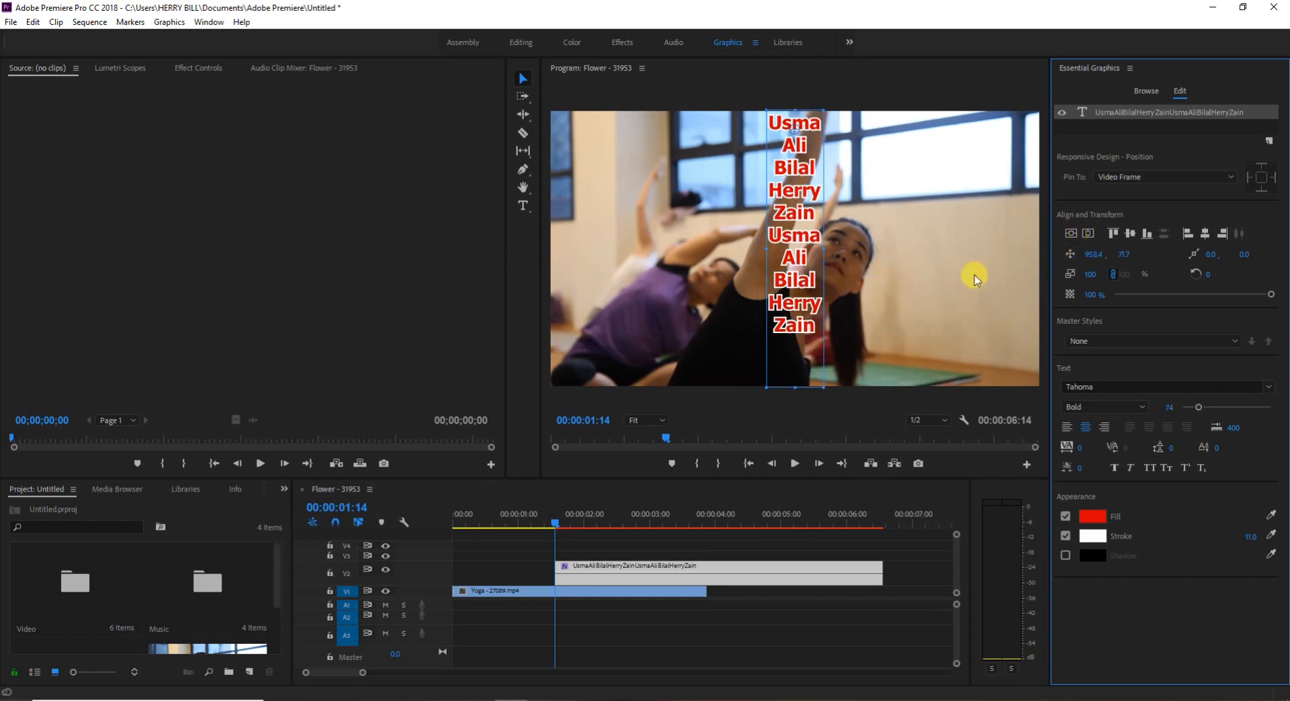
click(1136, 236)
click(1146, 235)
click(1112, 234)
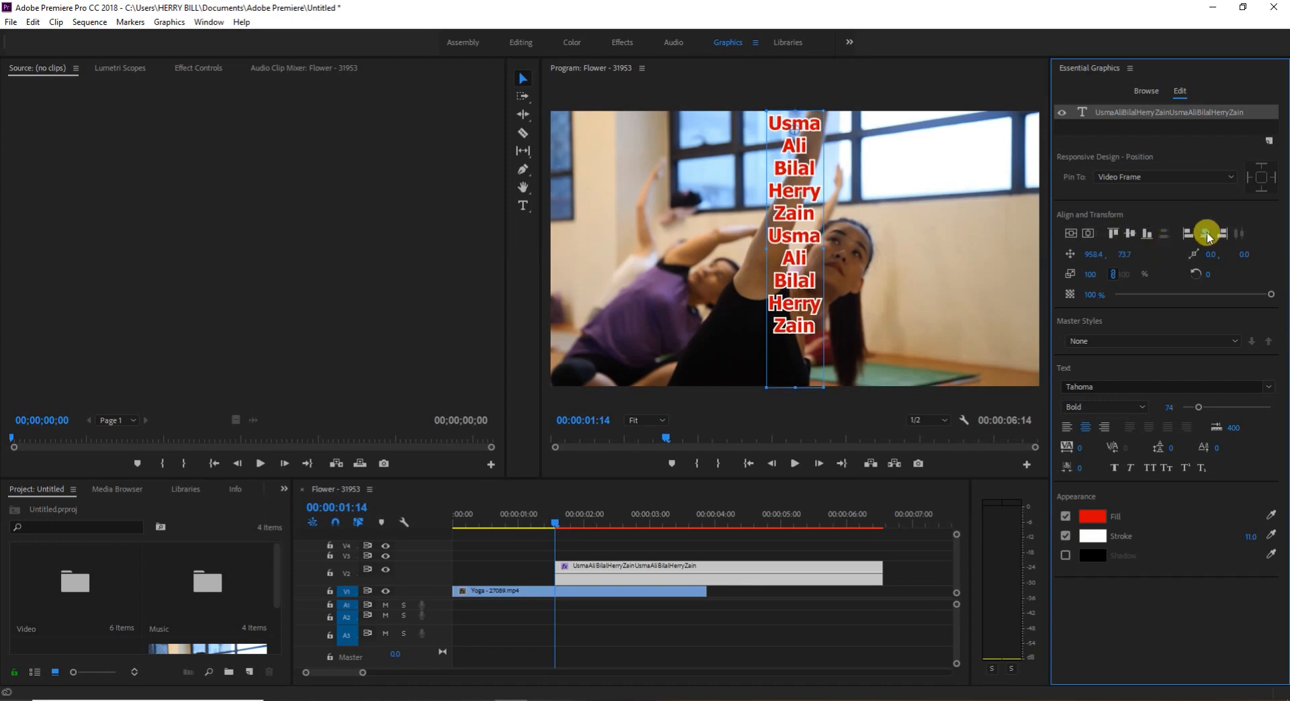
click(1224, 231)
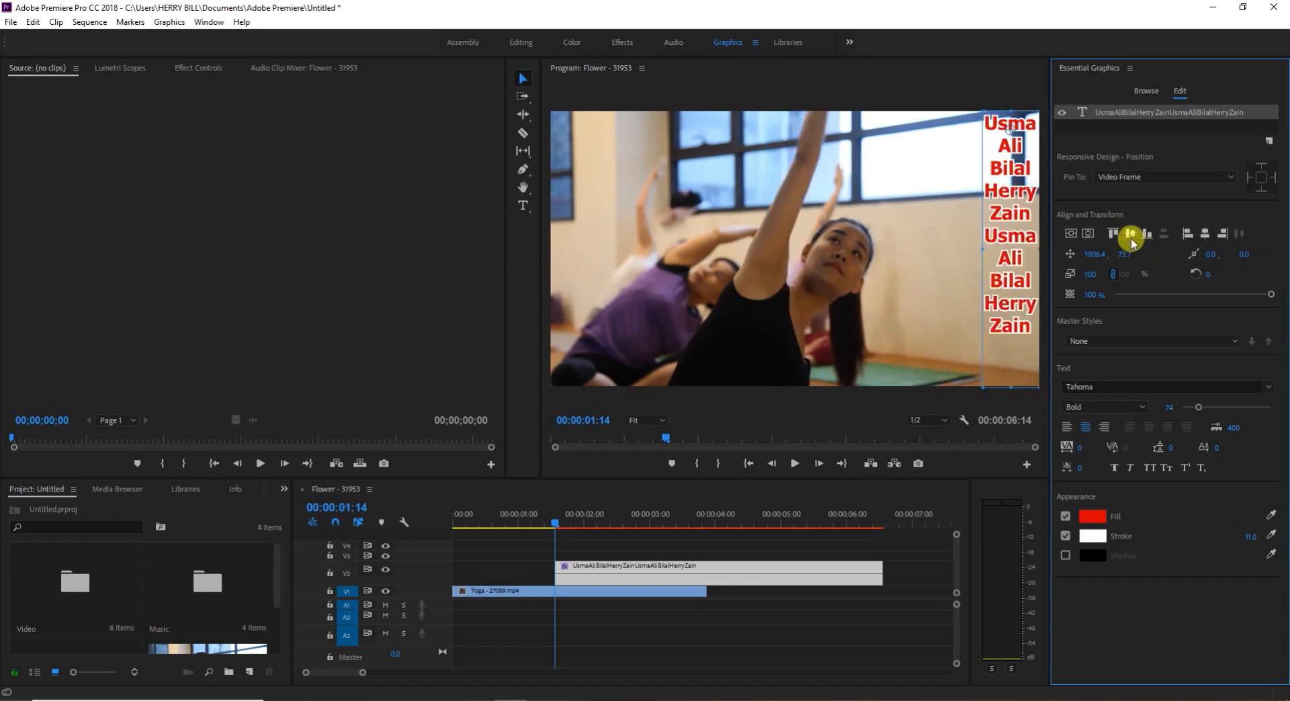
click(1088, 234)
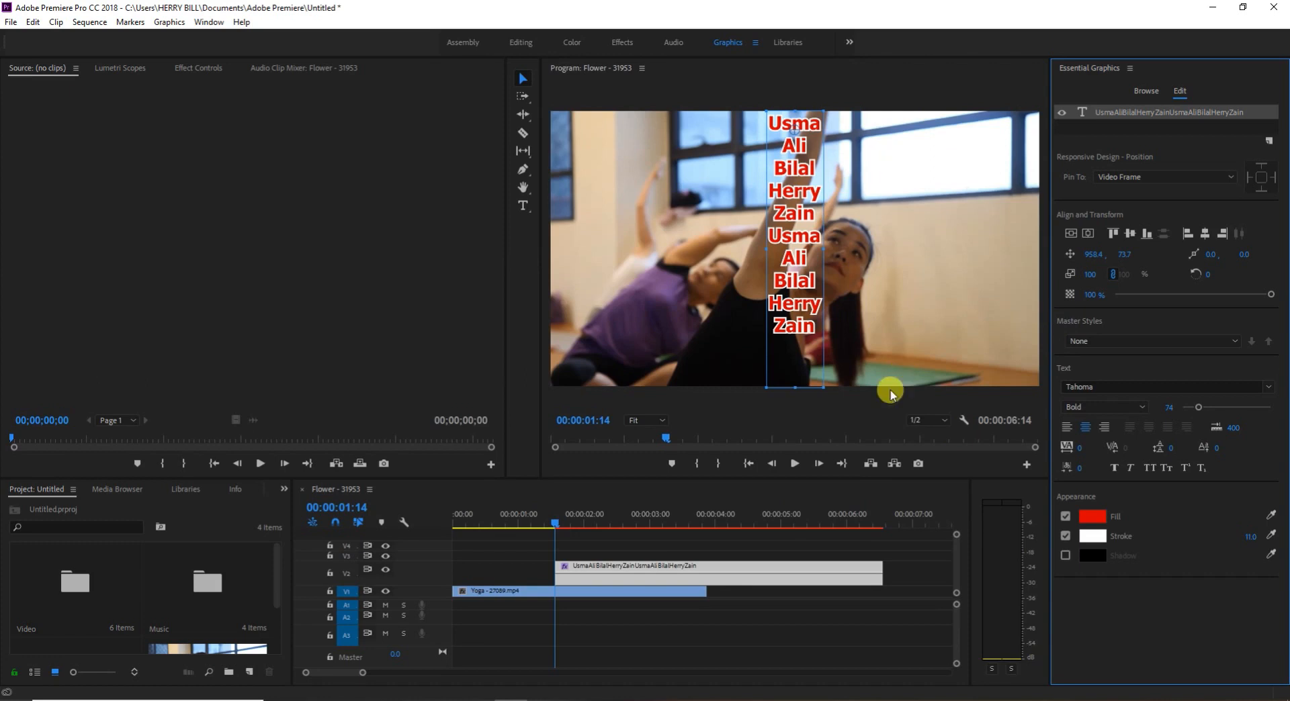
Step: Move the names graphic along the timeline to start just before 3 seconds and play the sequence over it
drag(694, 575, 630, 566)
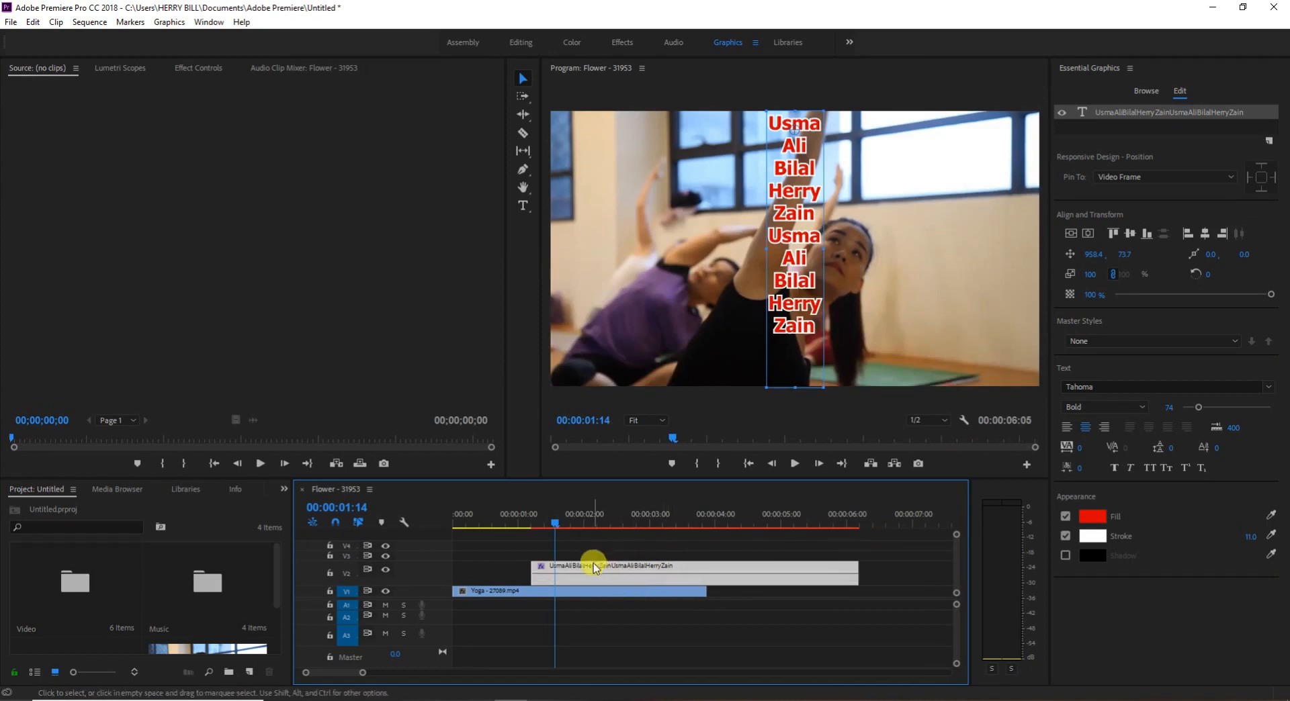
drag(621, 567, 733, 572)
key(space)
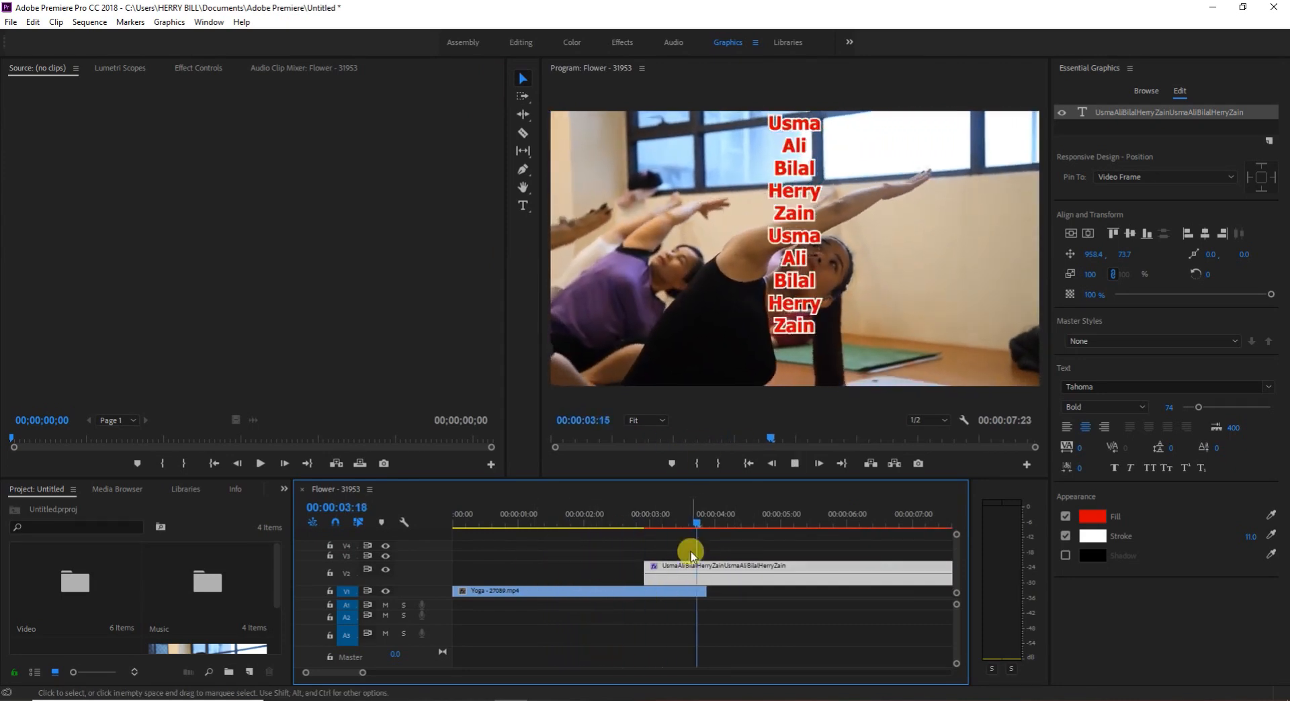
key(space)
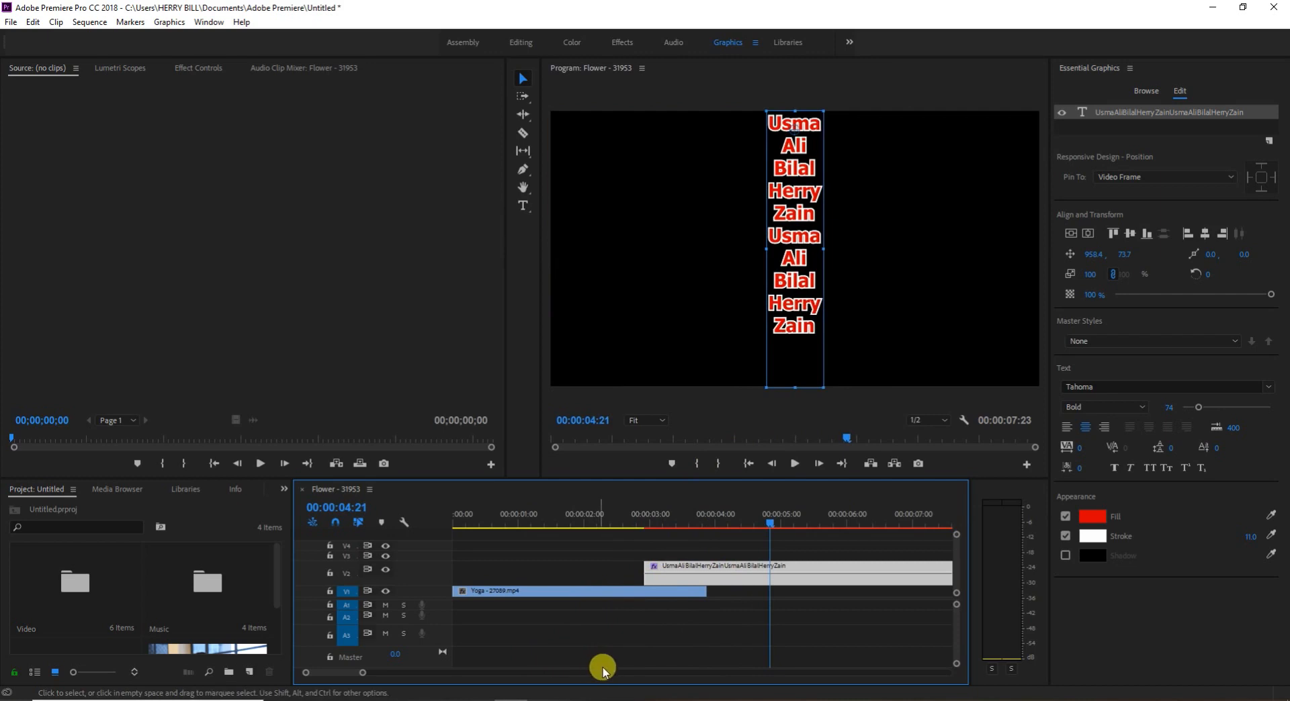
Step: Trim the end of the Yoga clip to where the names graphic starts and play across the cut
click(661, 594)
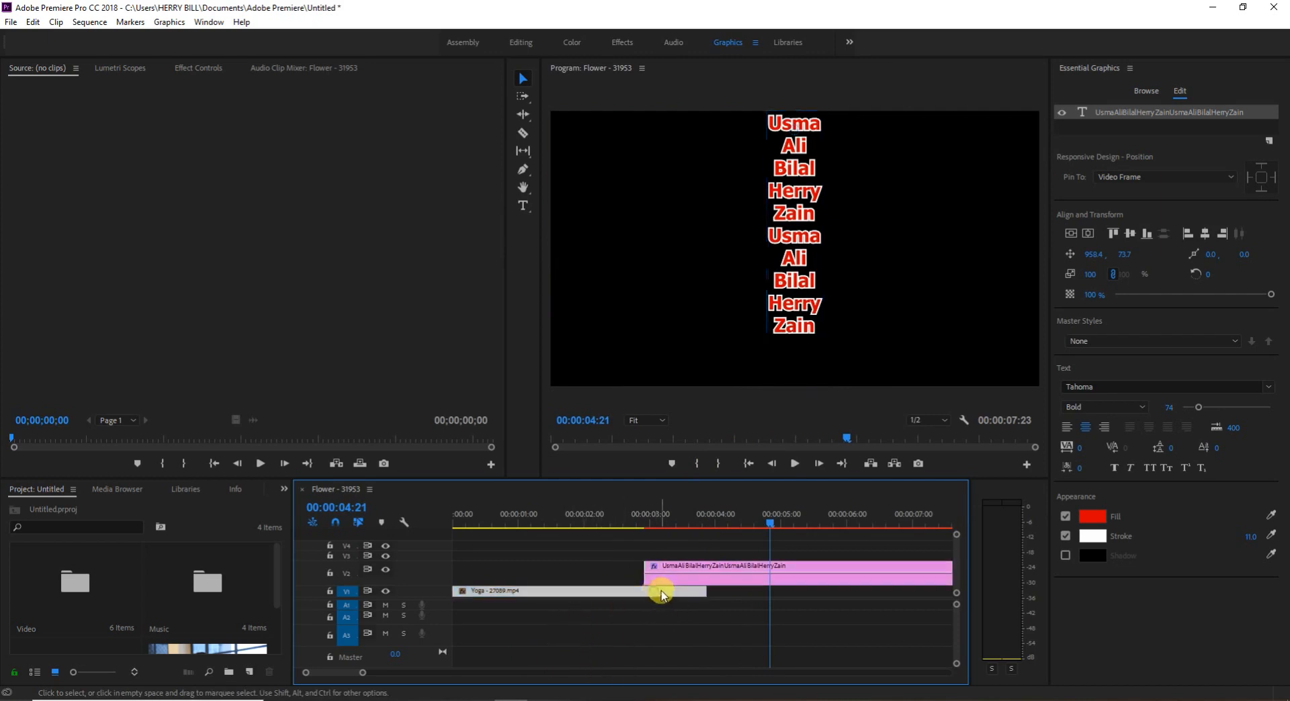
drag(705, 591, 638, 590)
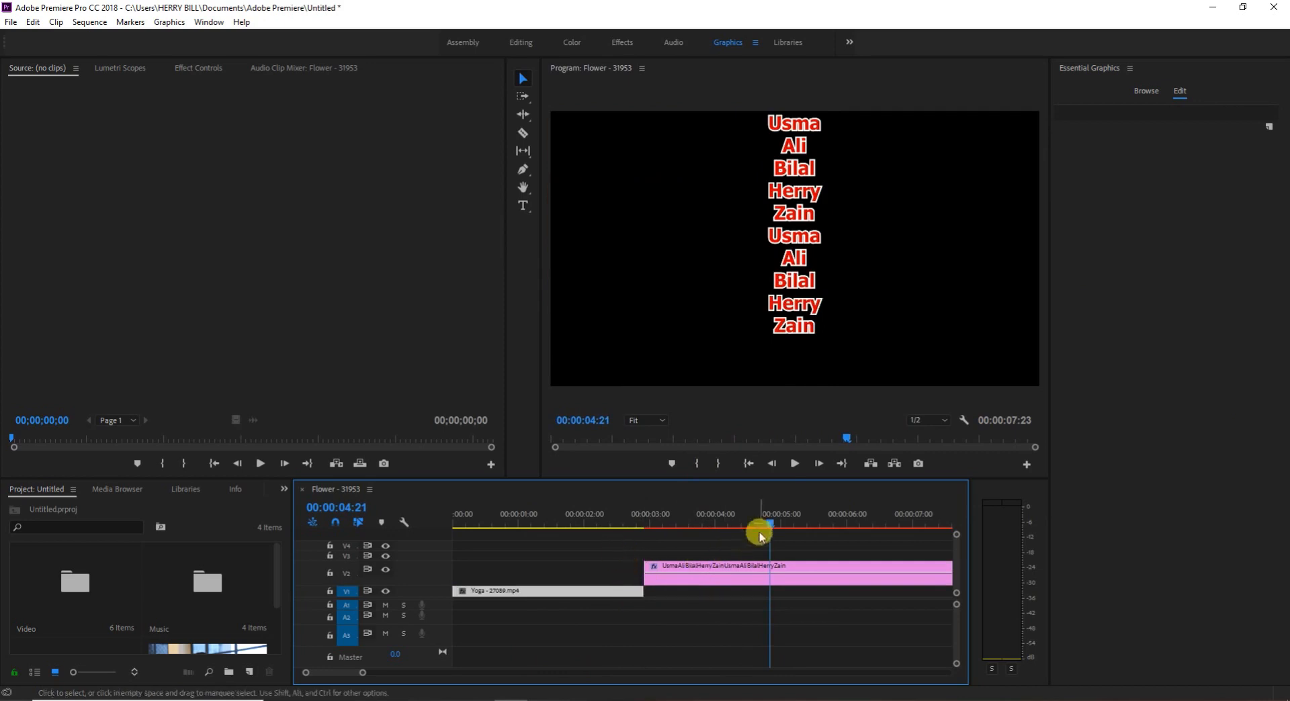
drag(769, 522, 576, 535)
key(space)
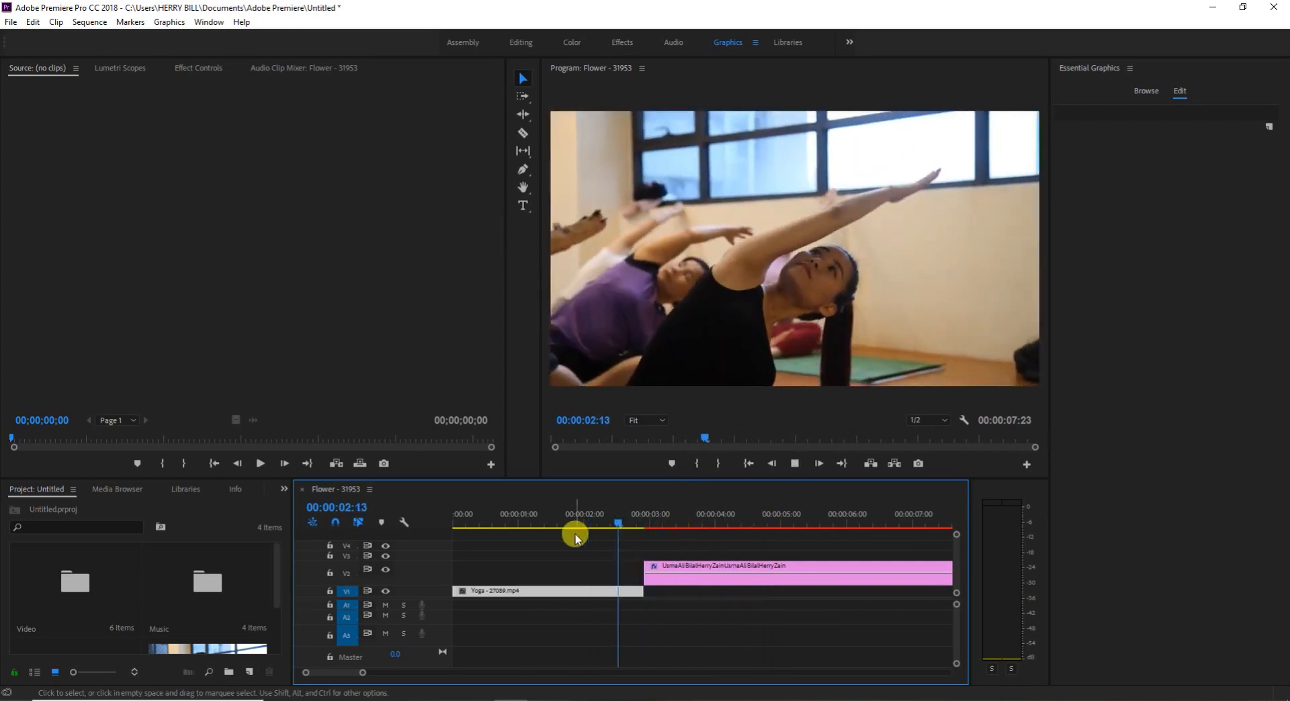
key(space)
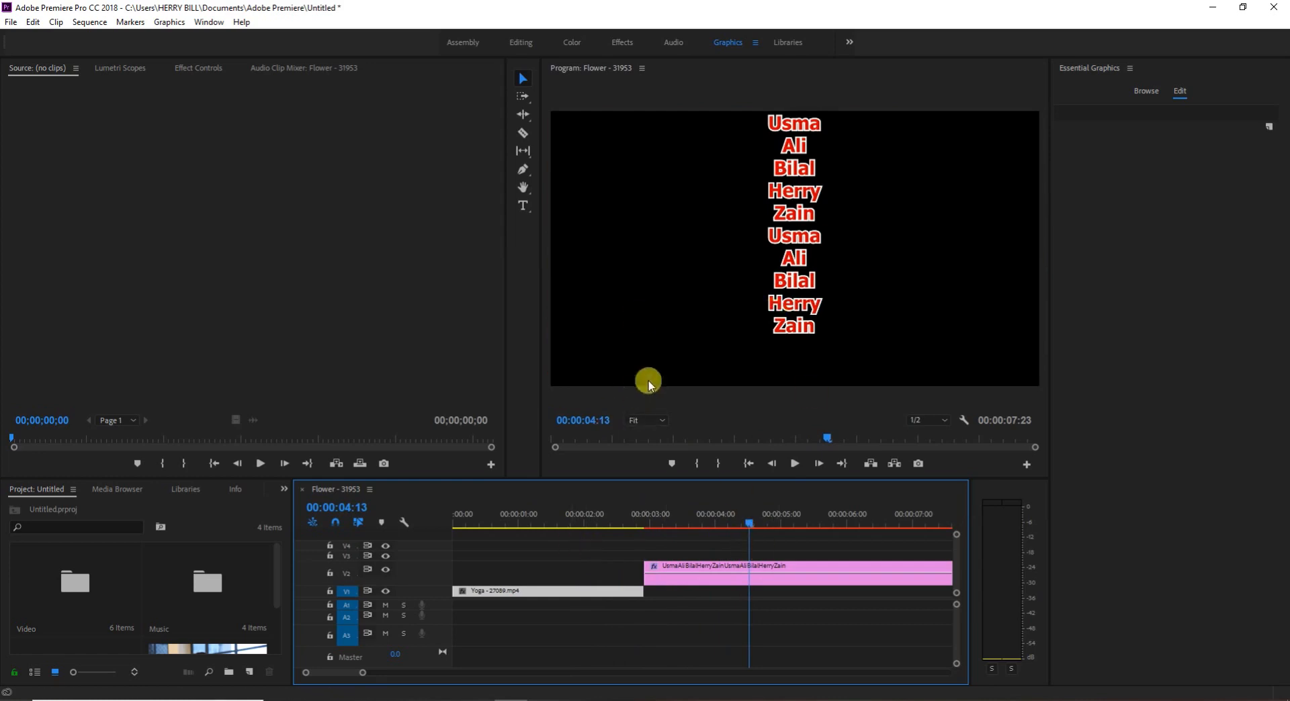
click(1083, 72)
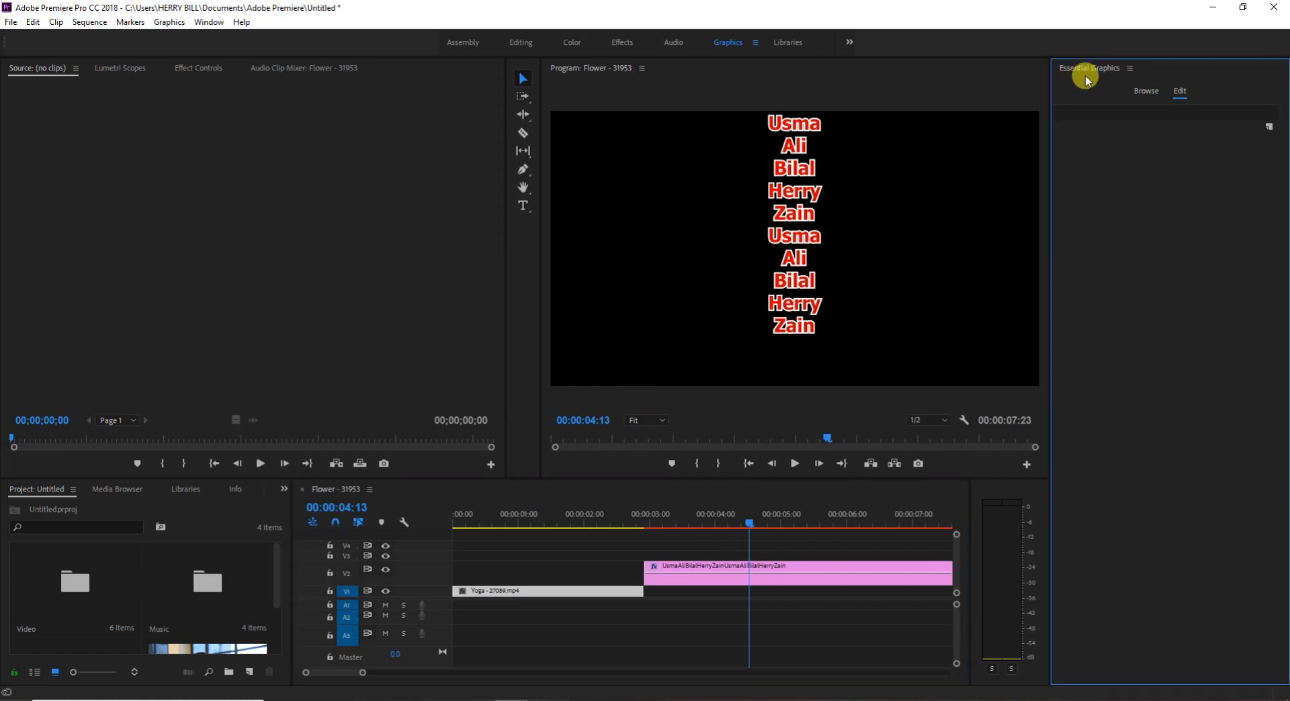
click(789, 283)
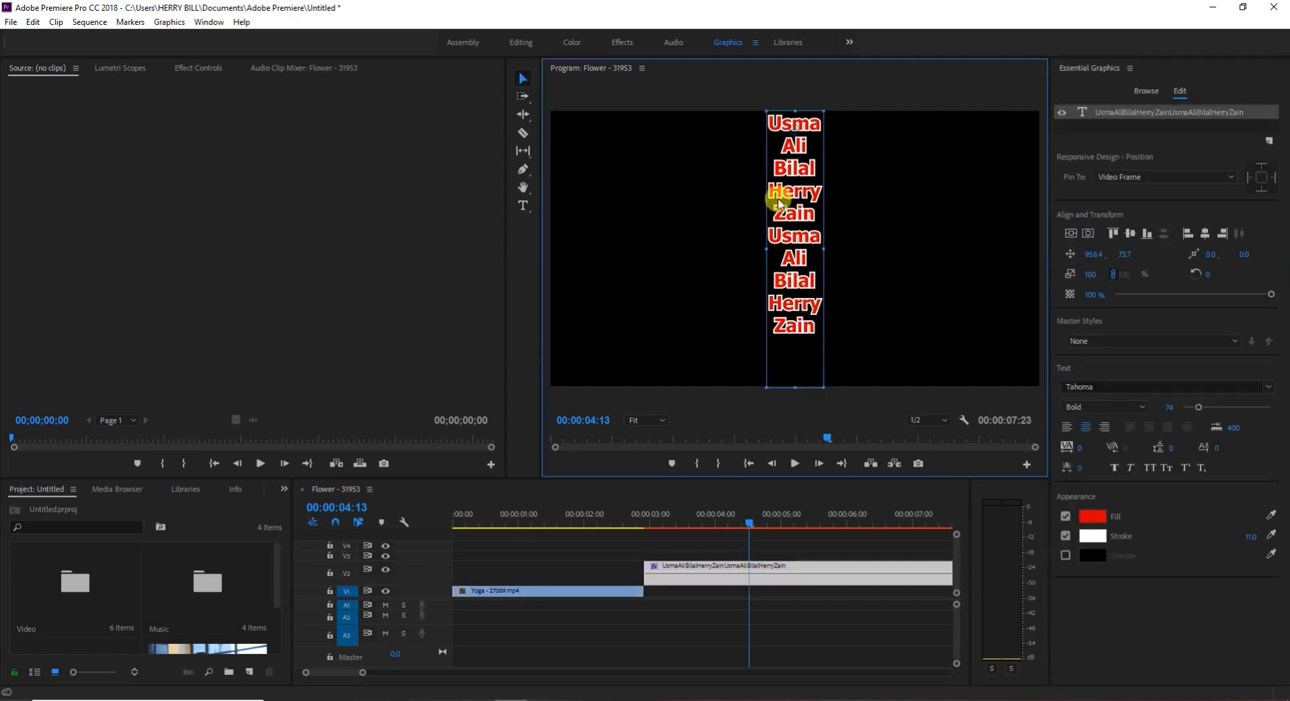
click(1075, 65)
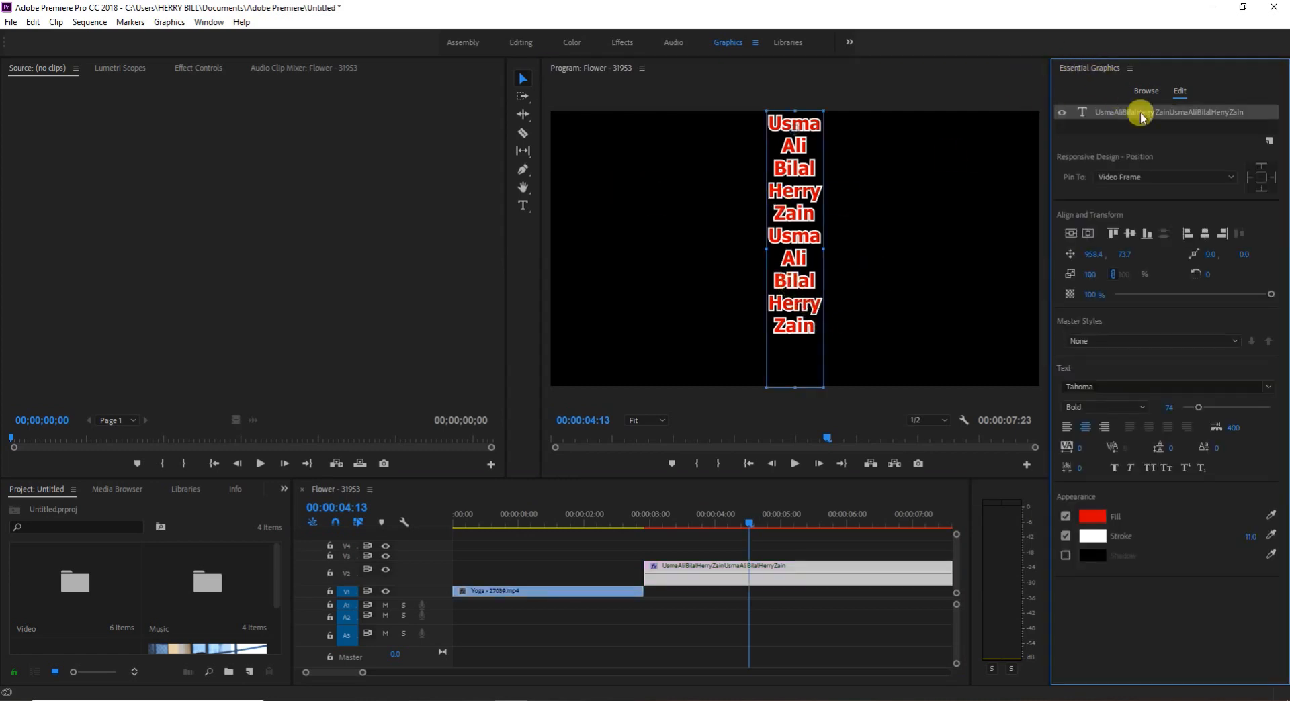
click(1129, 69)
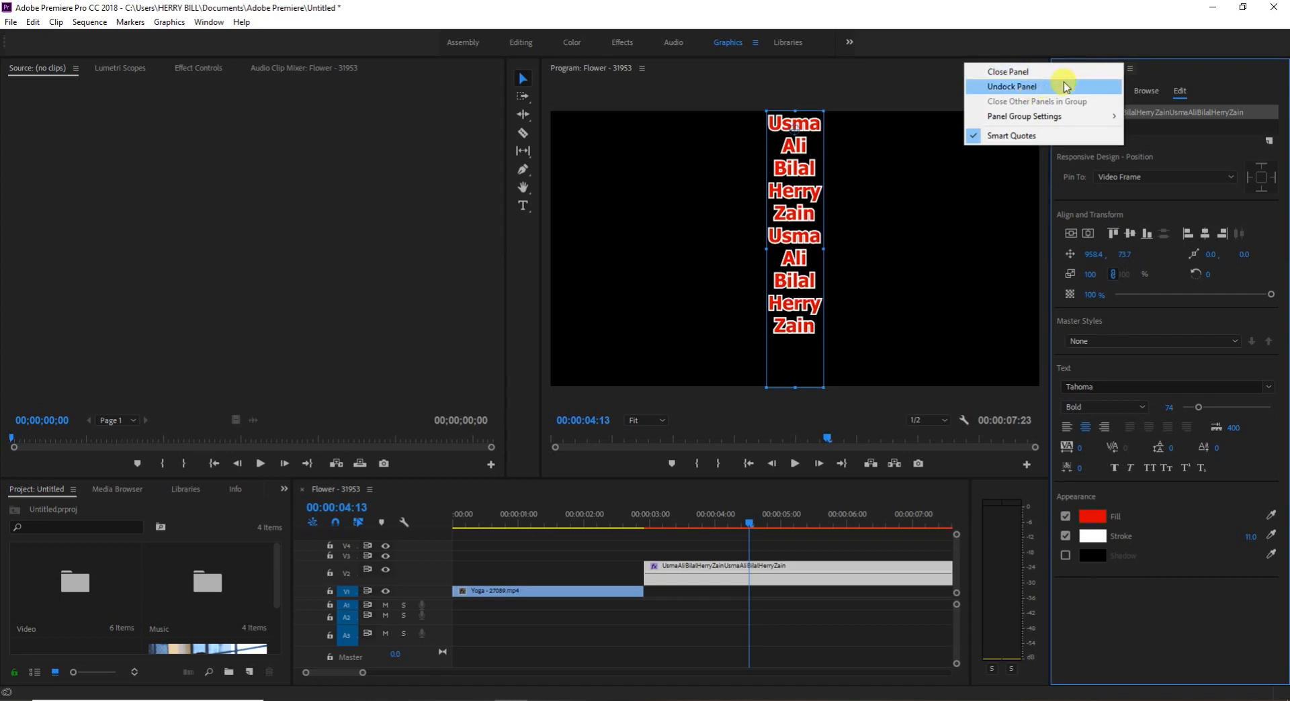
click(1131, 73)
click(1163, 73)
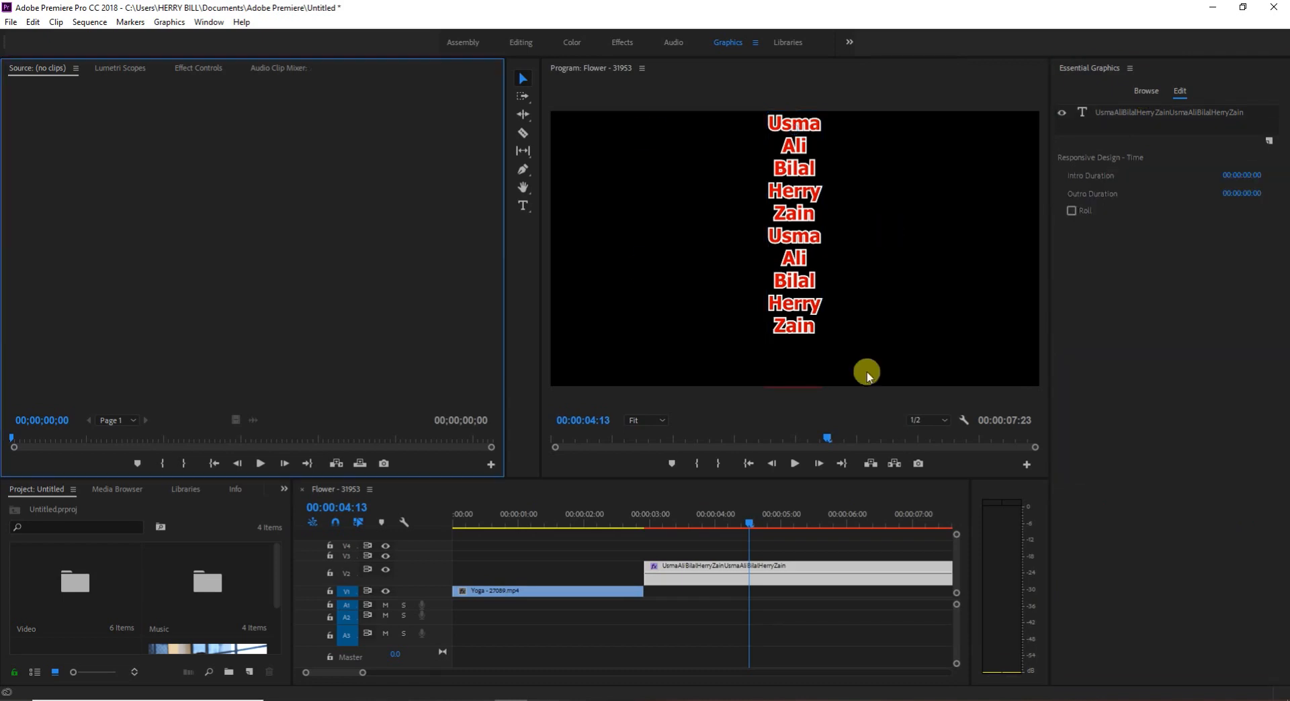
Step: Compare the Essential Graphics options offered with the names text layer selected and with it deselected
click(791, 223)
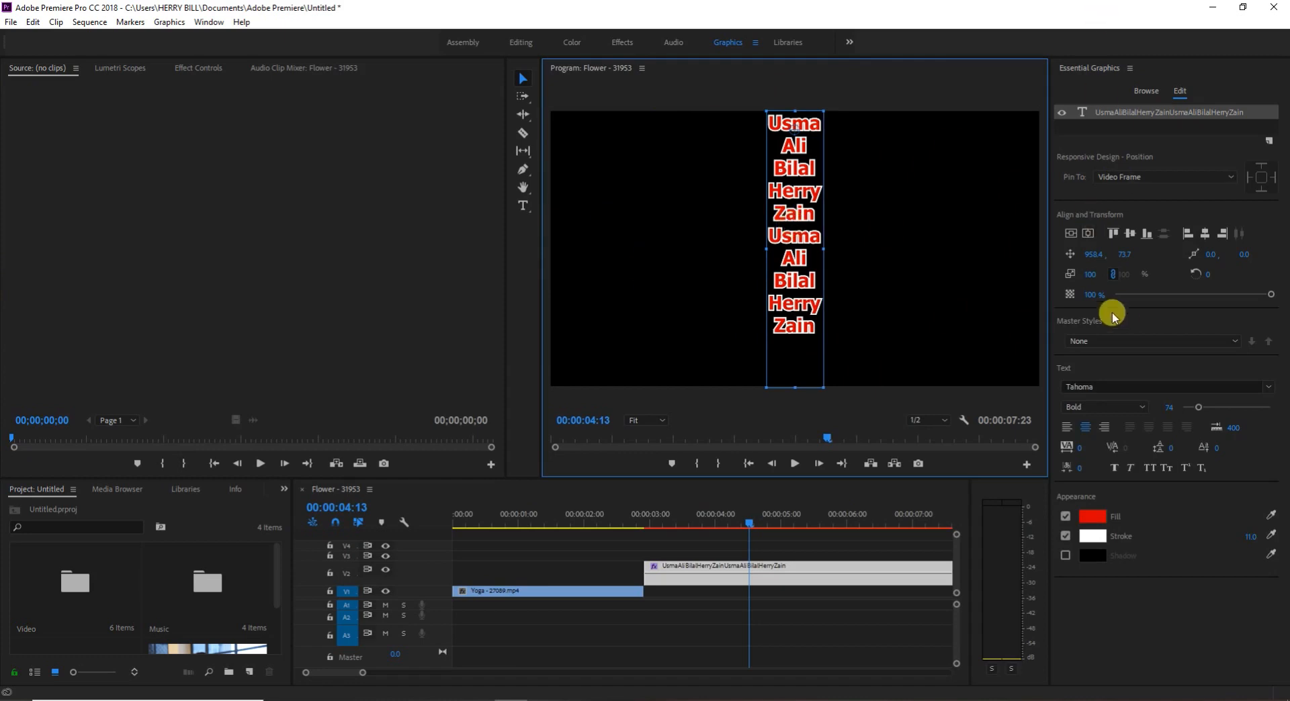
click(963, 254)
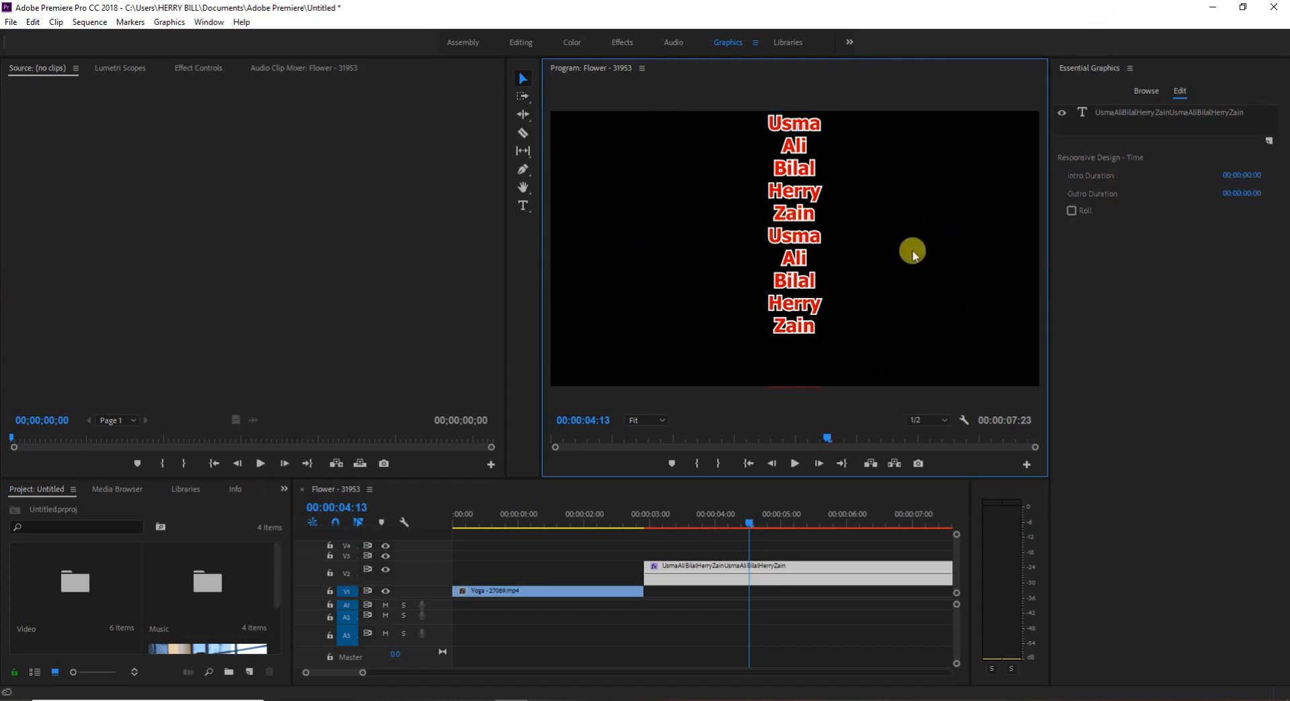
click(835, 576)
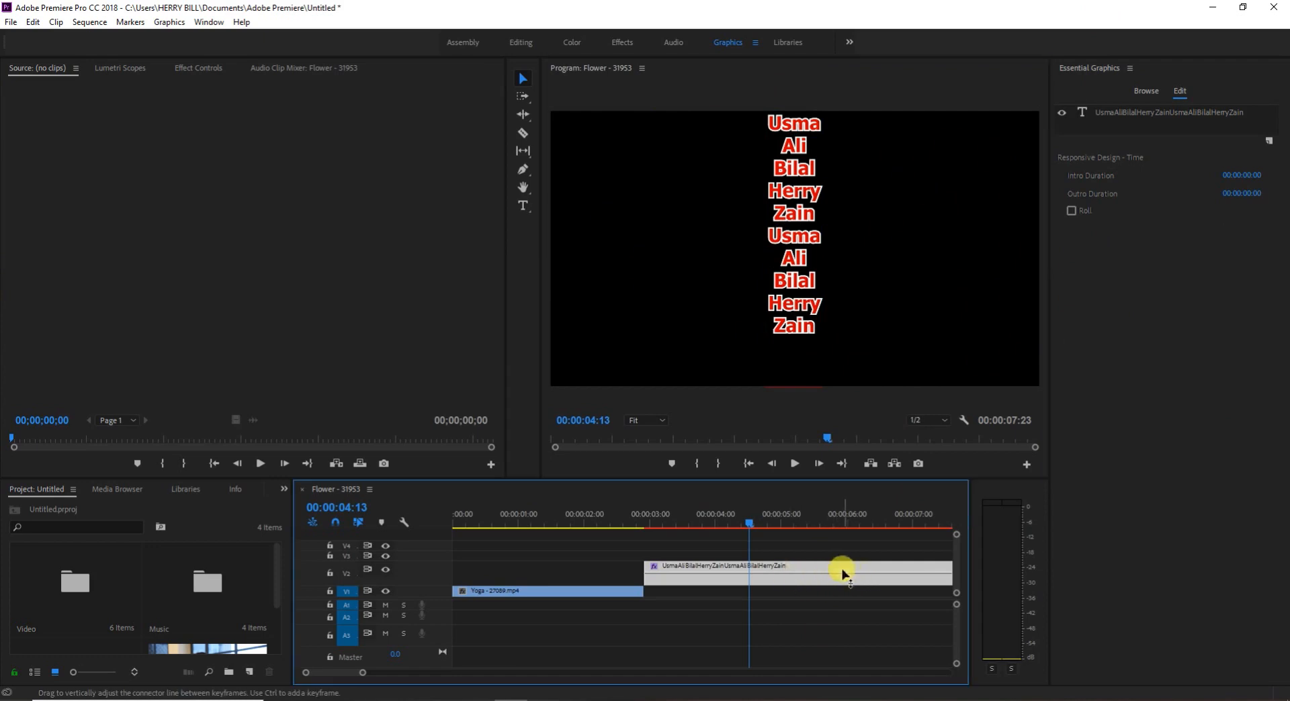
click(792, 200)
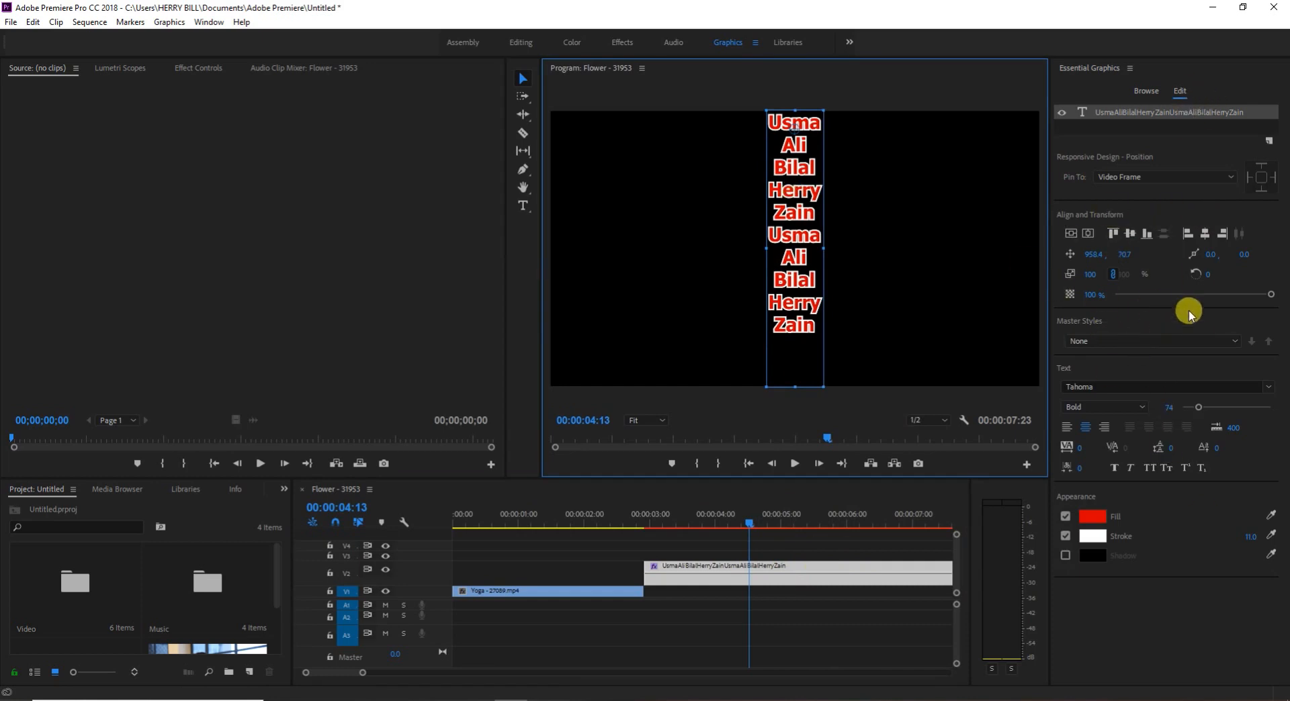
click(890, 578)
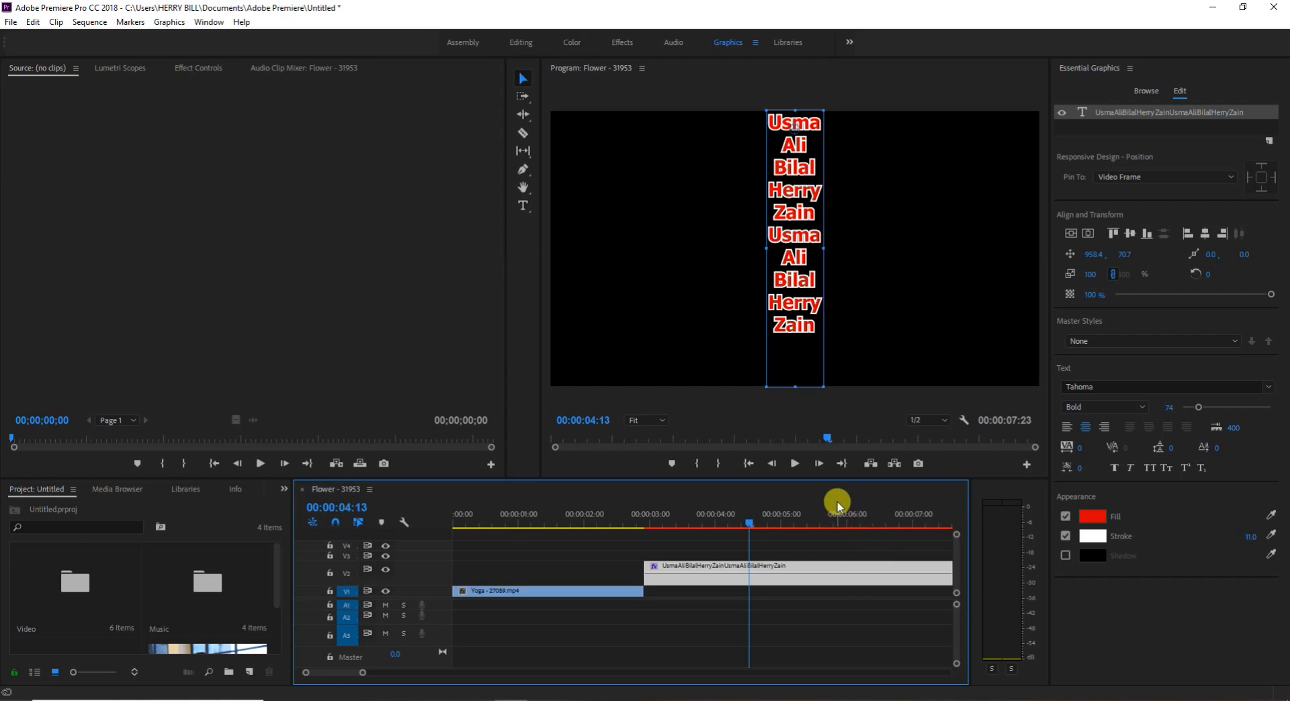
click(865, 288)
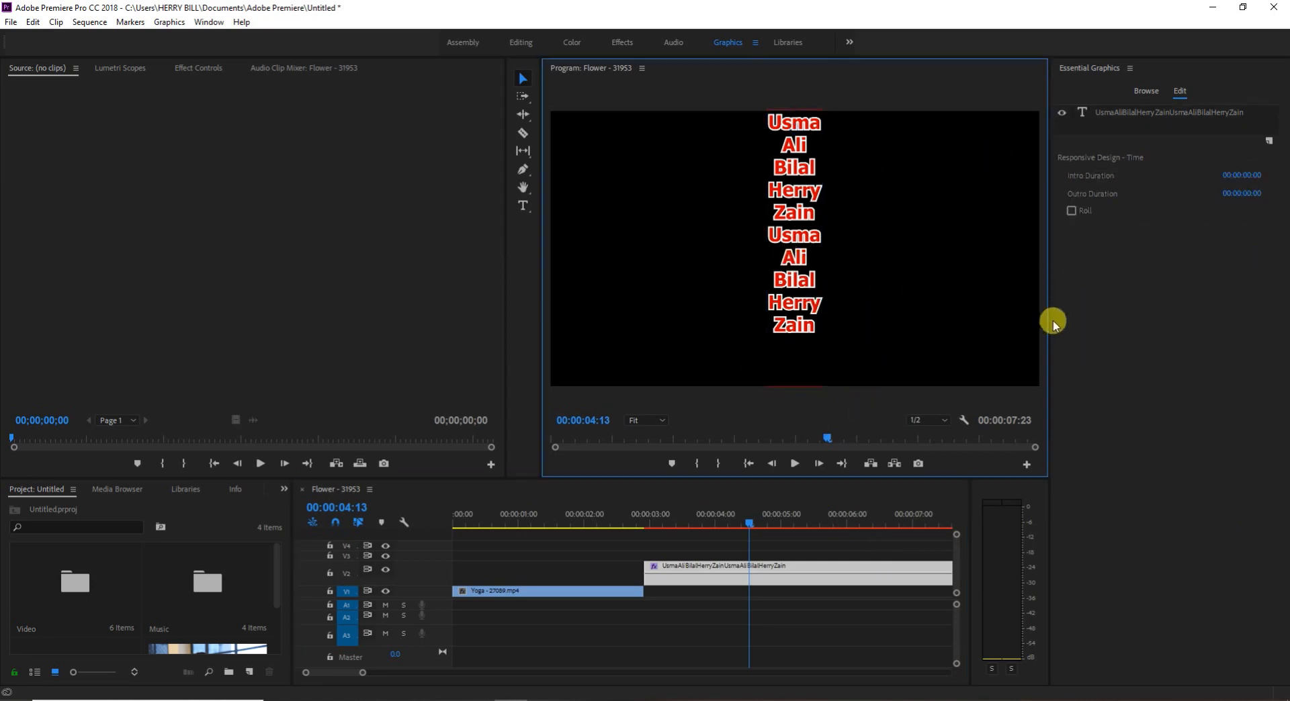
Step: Deselect the names text layer, enable Roll for the graphic, and play the rolling names
click(1126, 119)
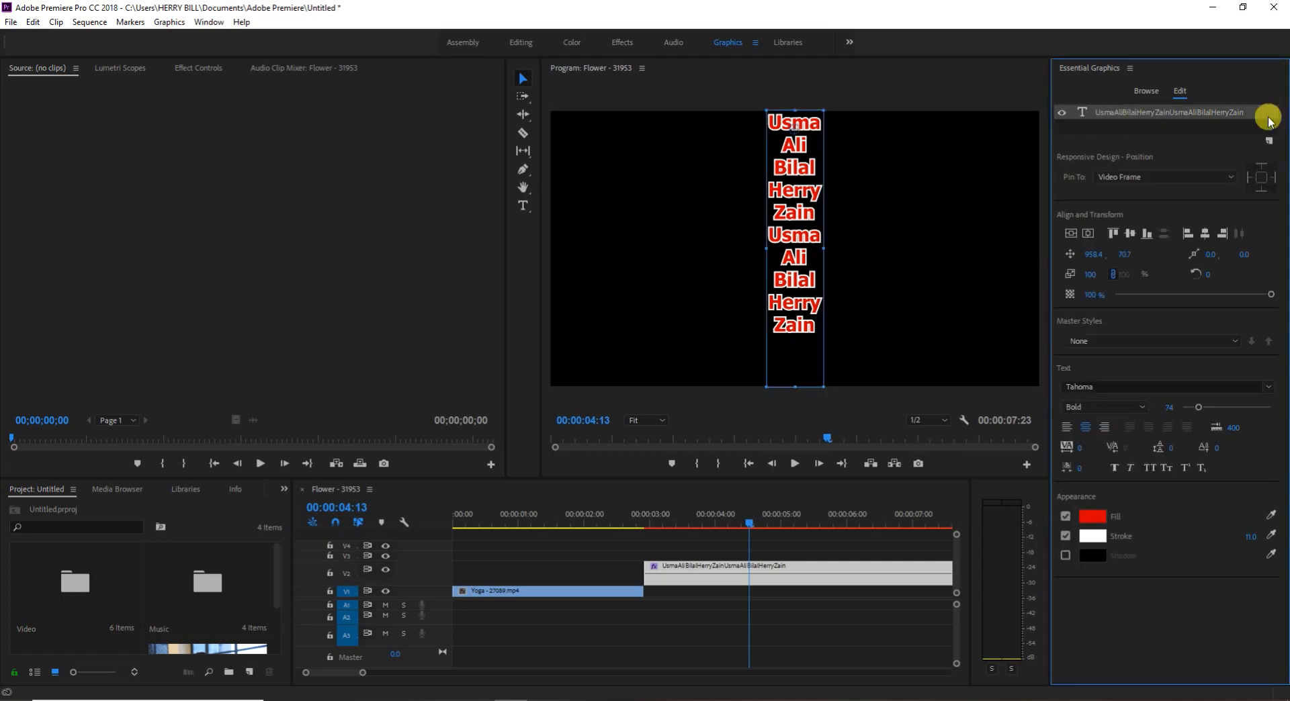
click(1127, 133)
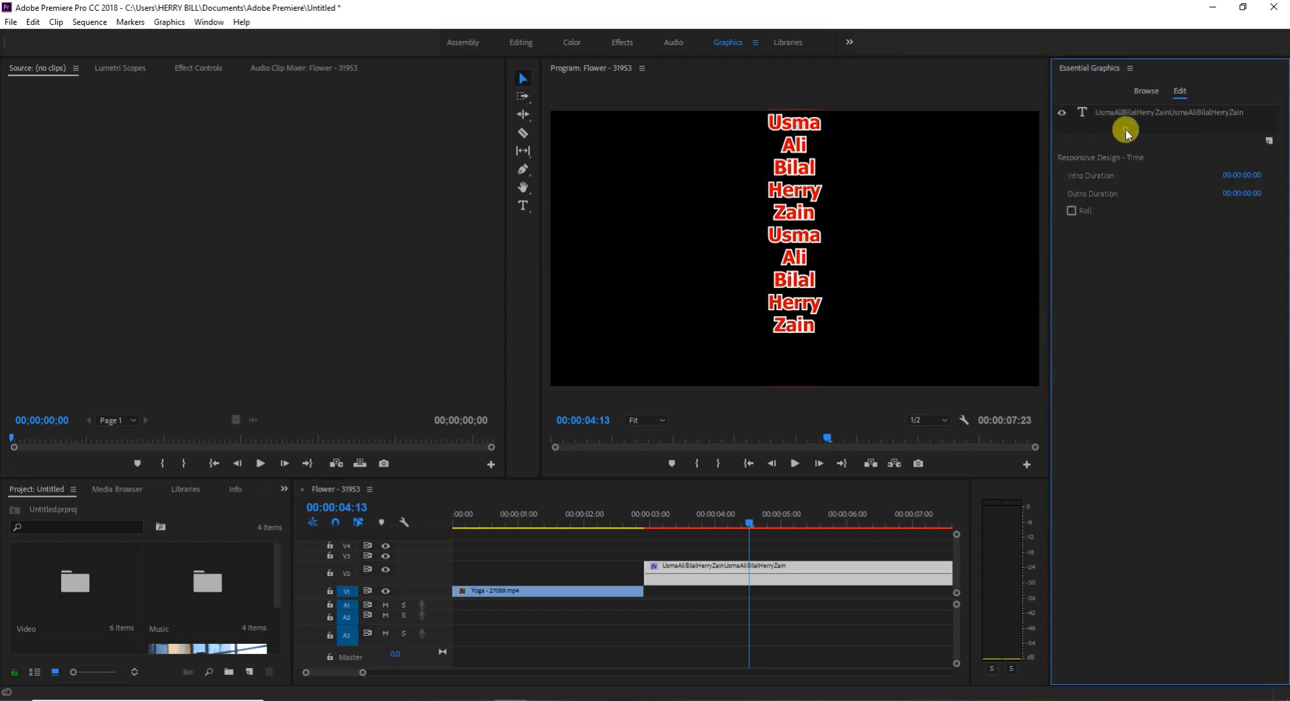
click(1072, 212)
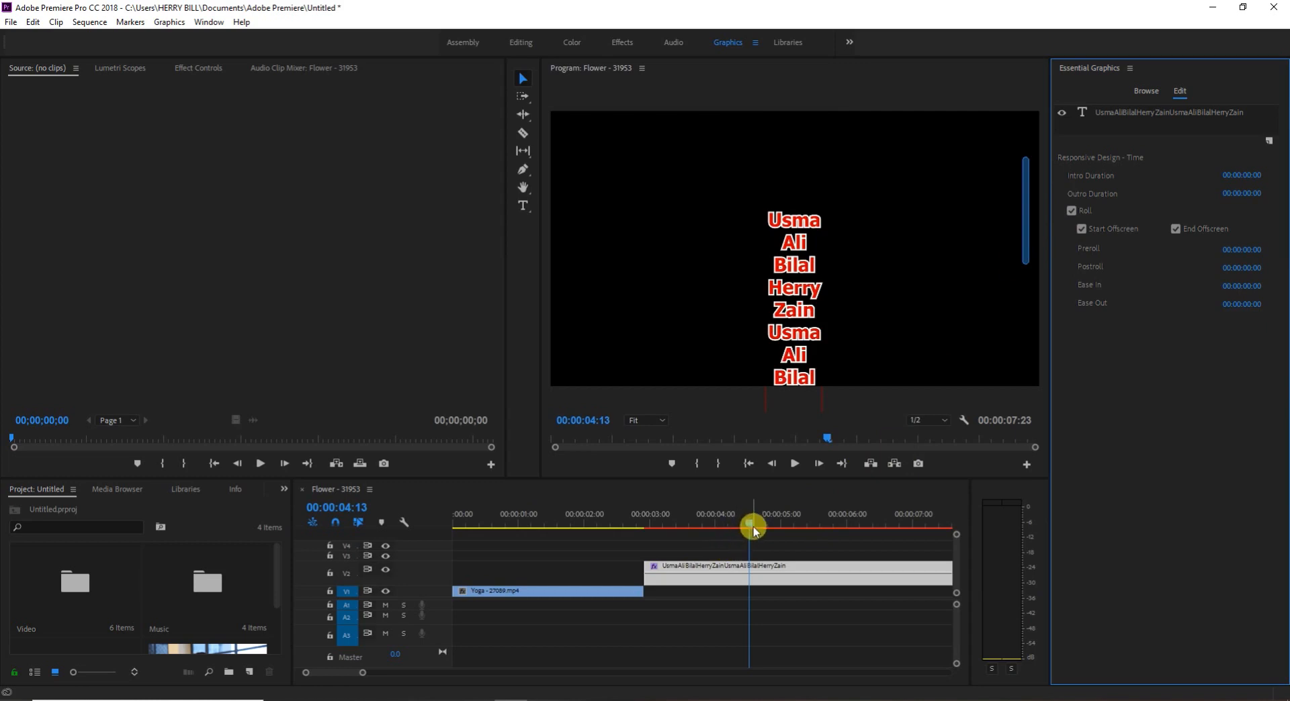
drag(752, 530, 640, 530)
key(Return)
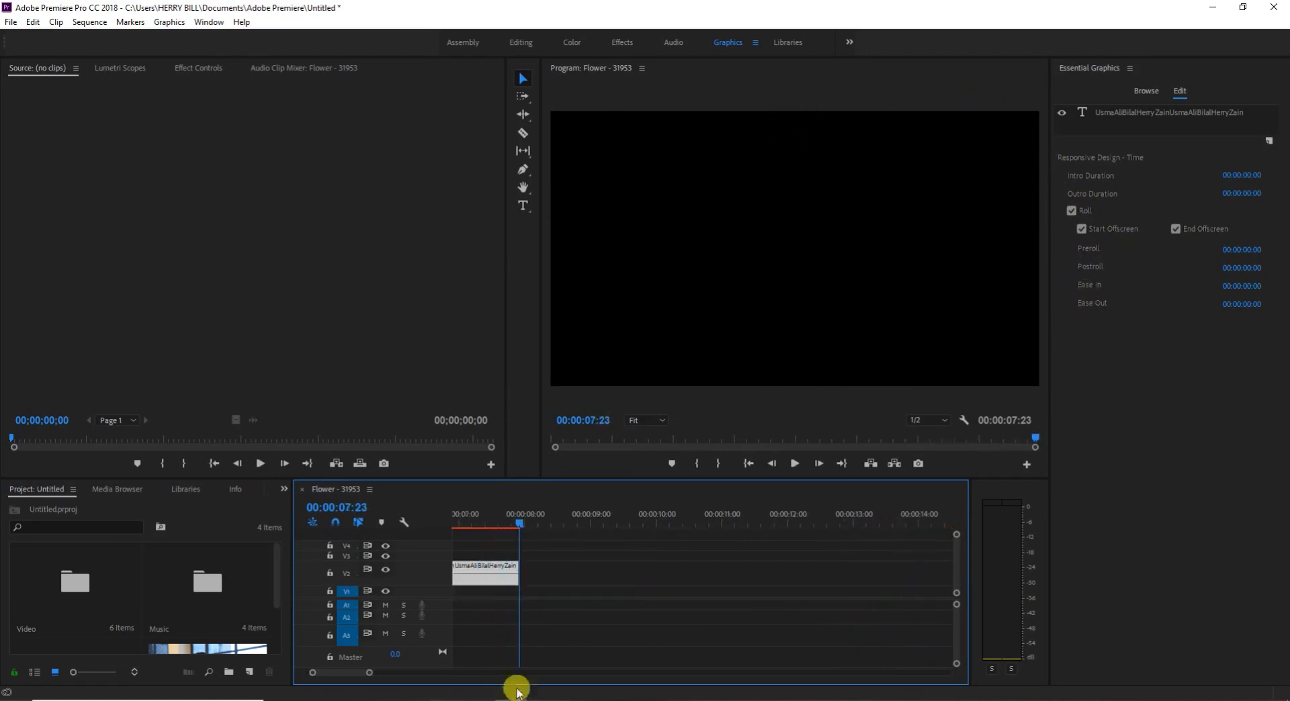
Step: Turn off Start Offscreen for the rolling names and preview how the roll begins at the start of the graphic
click(1081, 230)
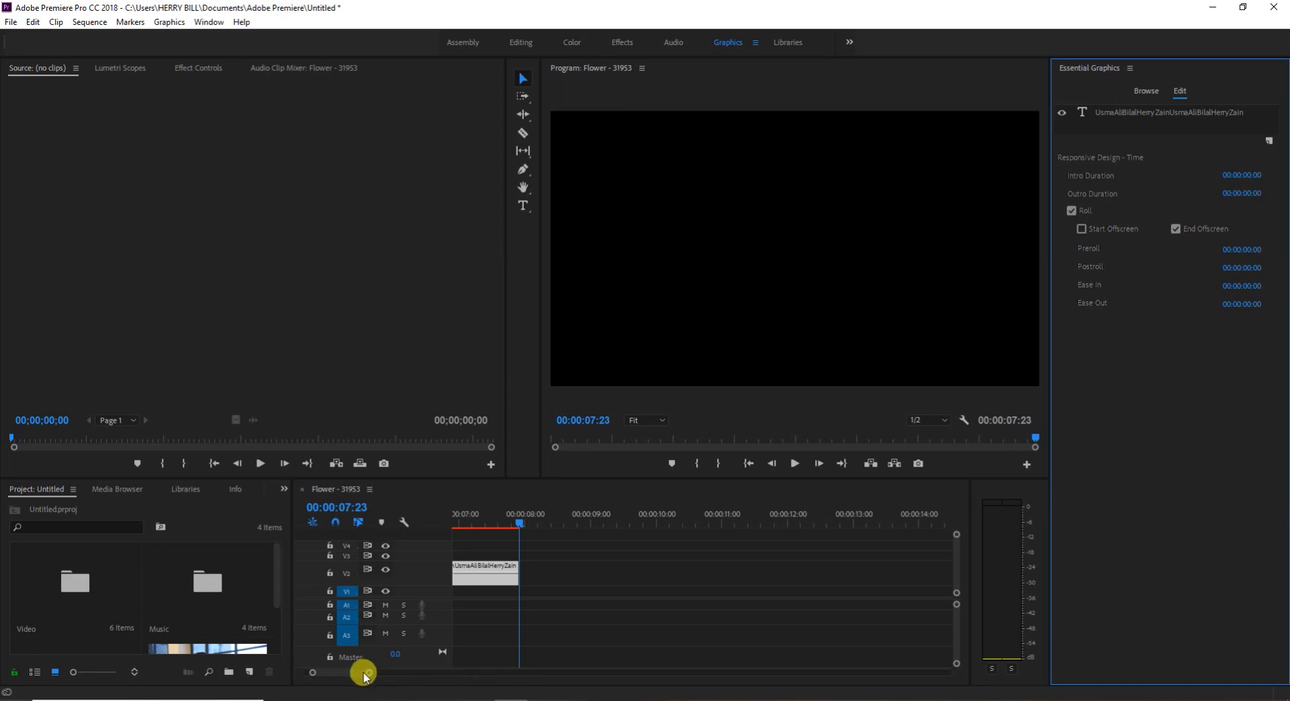
drag(520, 519, 377, 543)
drag(860, 440, 528, 448)
key(space)
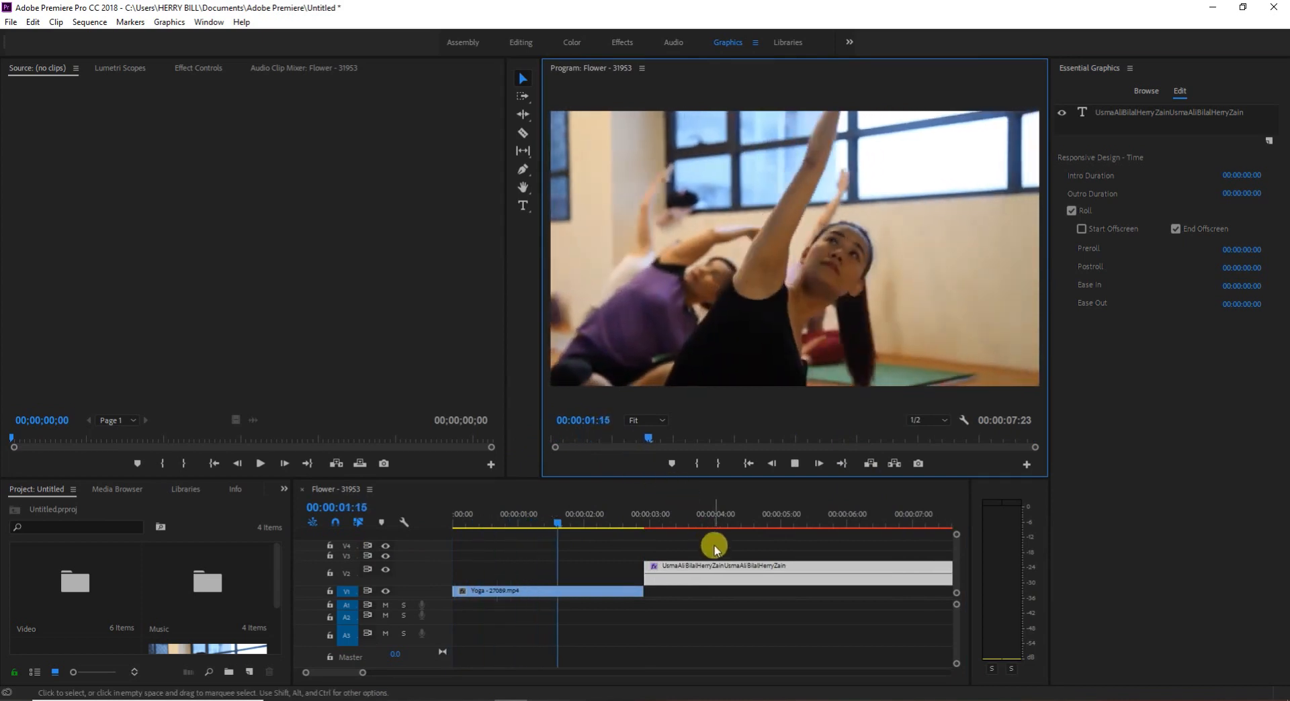
key(space)
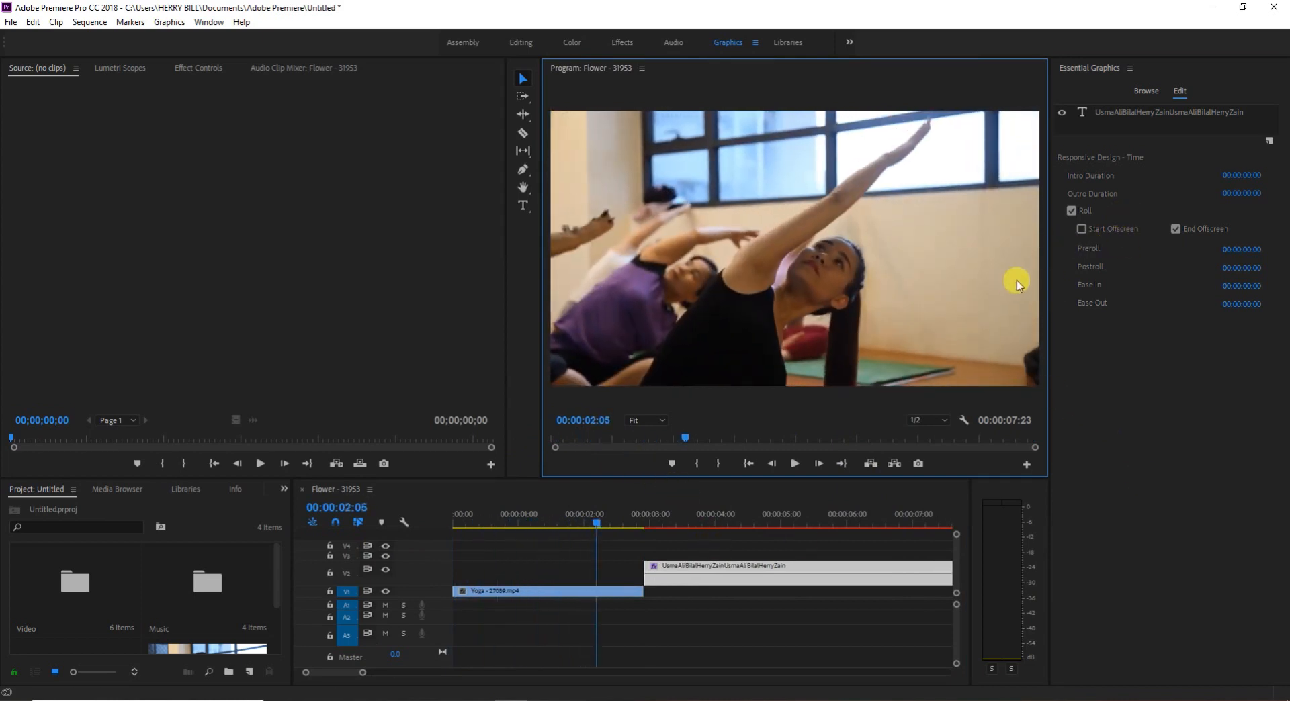
key(space)
key(space)
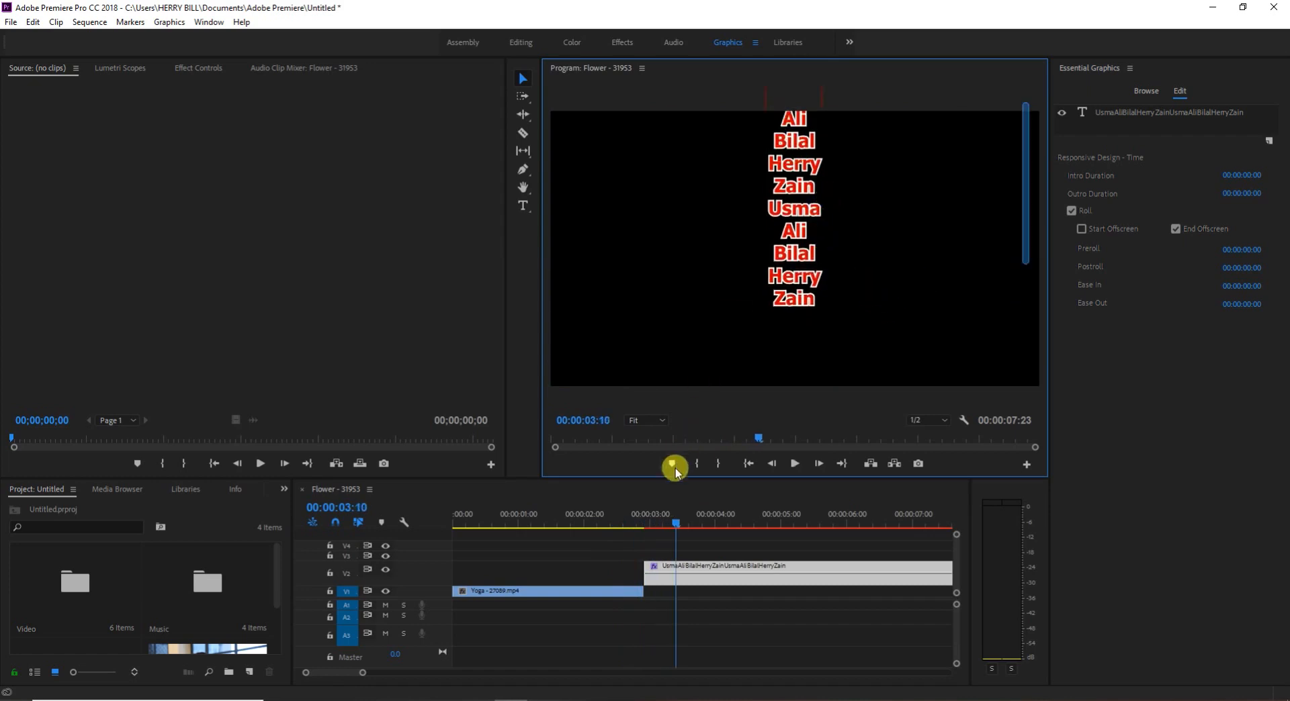
drag(677, 521, 647, 526)
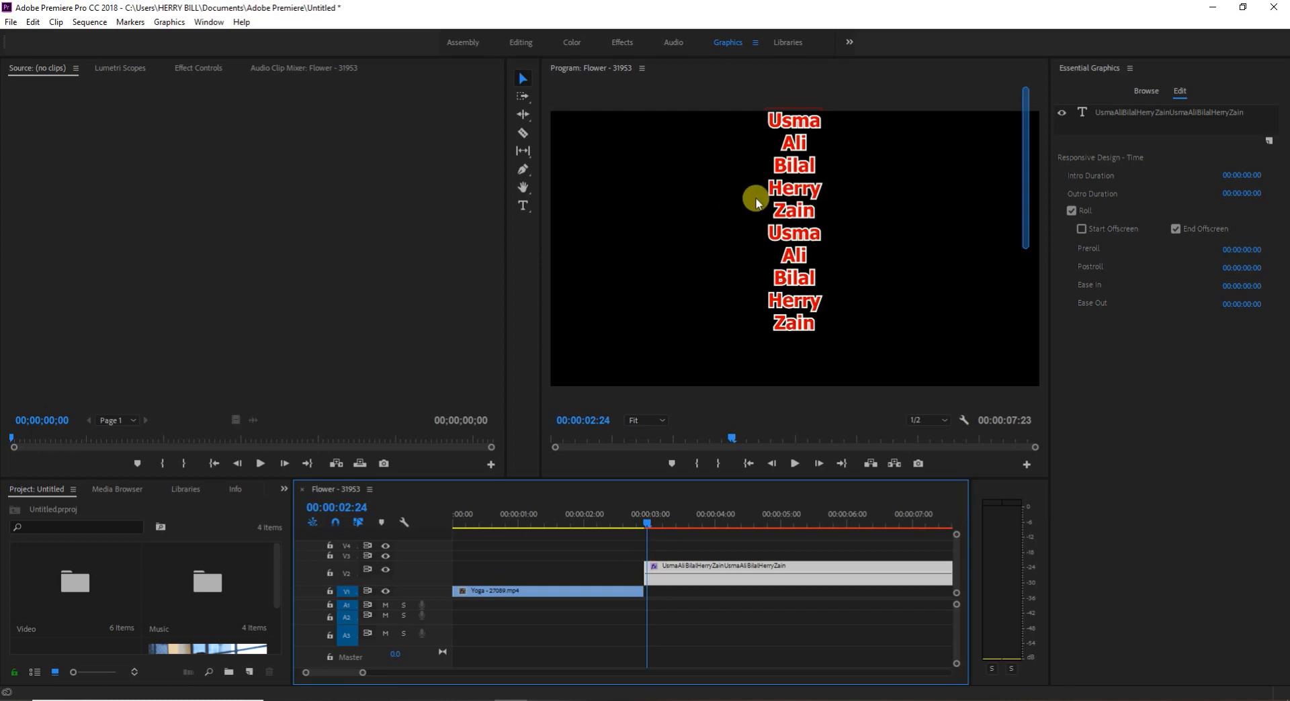
Step: Turn on Start Offscreen for the rolling names and play the roll from the start of the graphic
click(1082, 229)
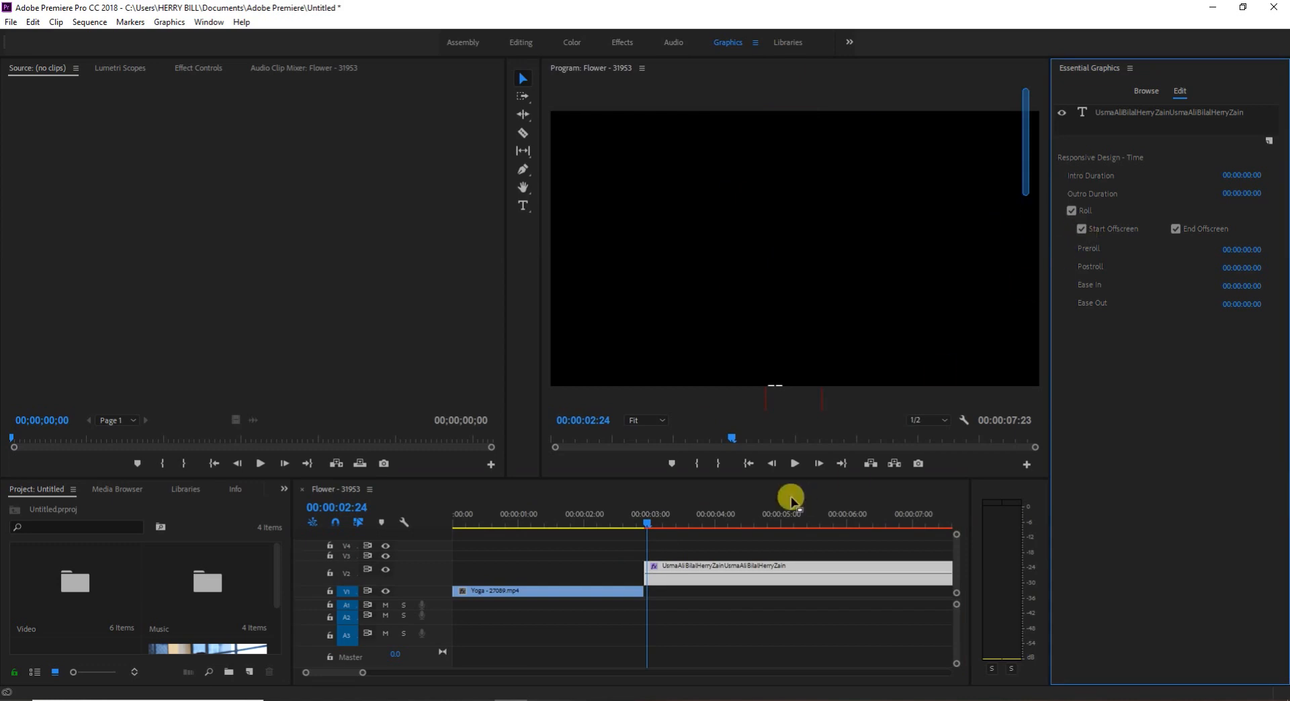
key(space)
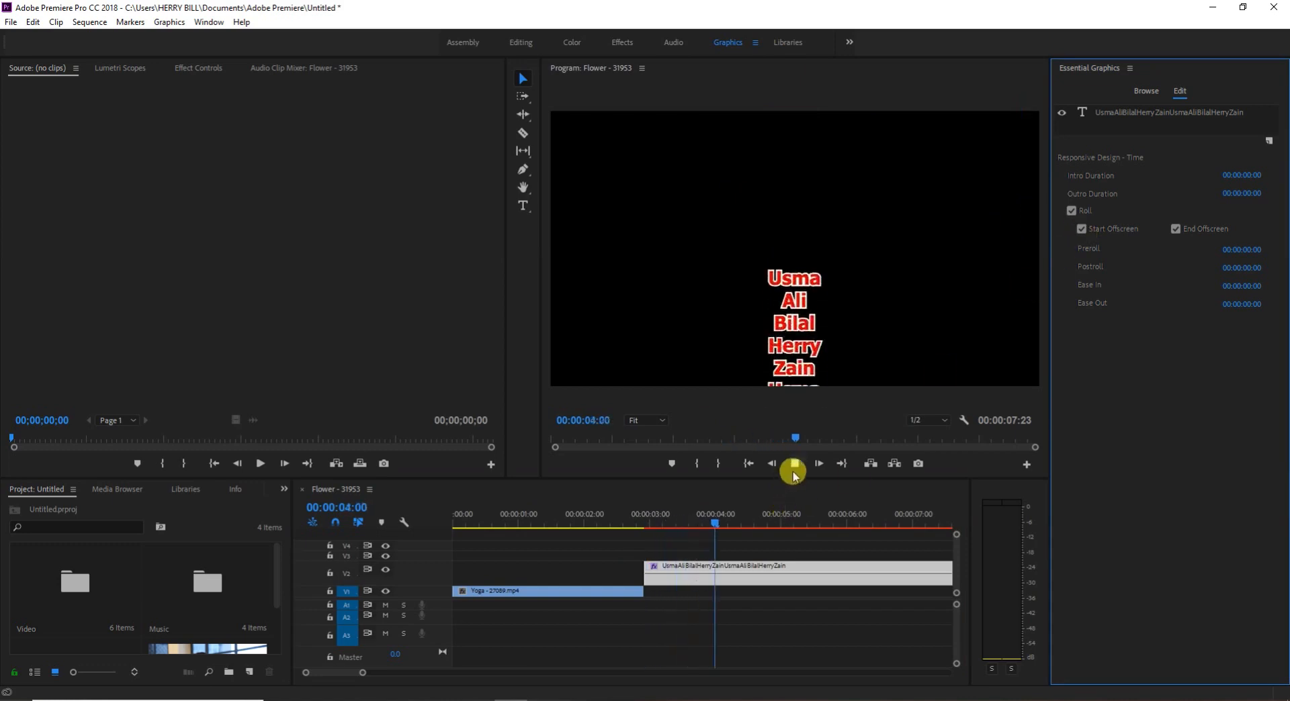
key(space)
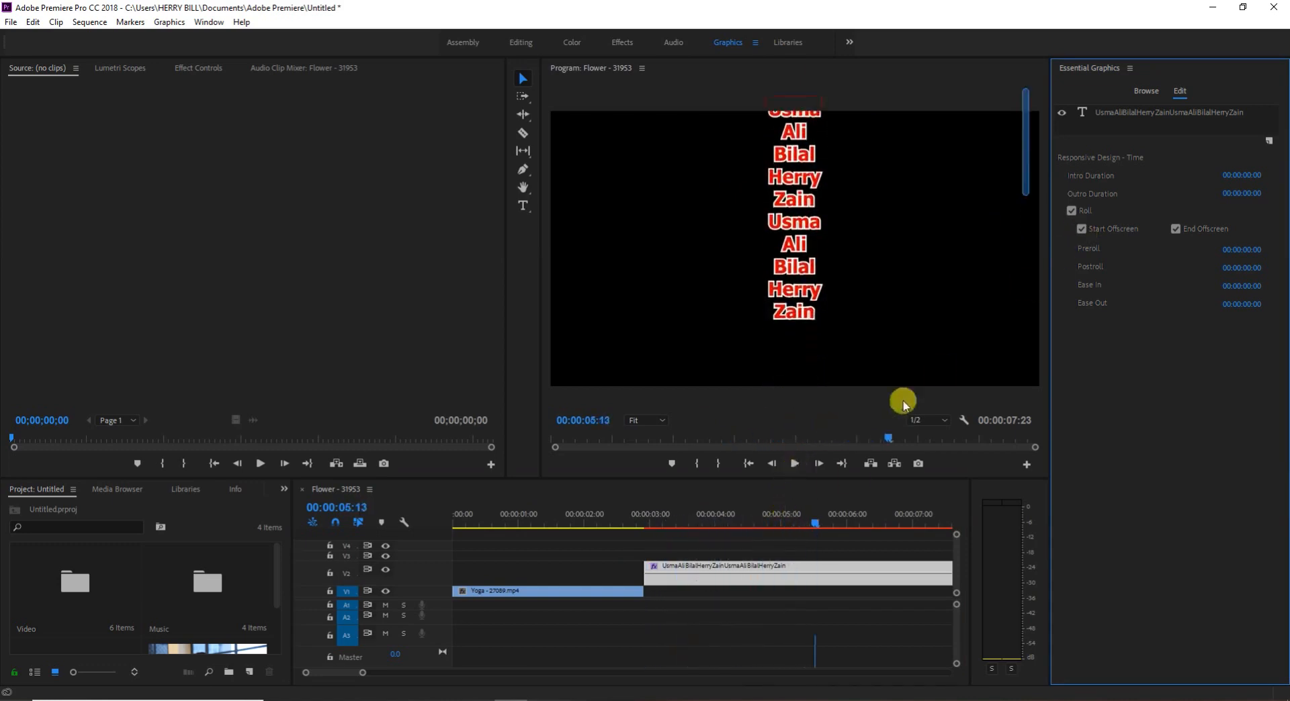
Step: Turn Start Offscreen off again, preview the start of the roll, and return the playhead to the start of the graphic
click(1082, 231)
drag(815, 524, 642, 537)
key(space)
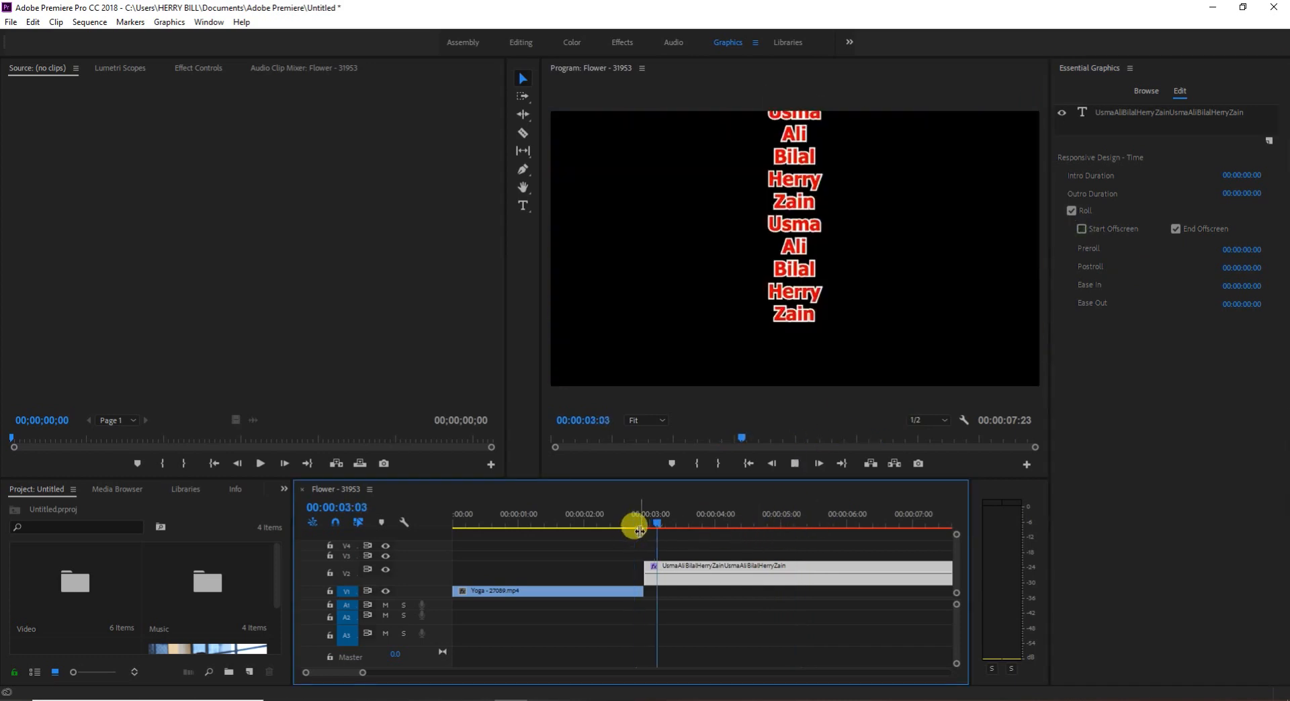
key(space)
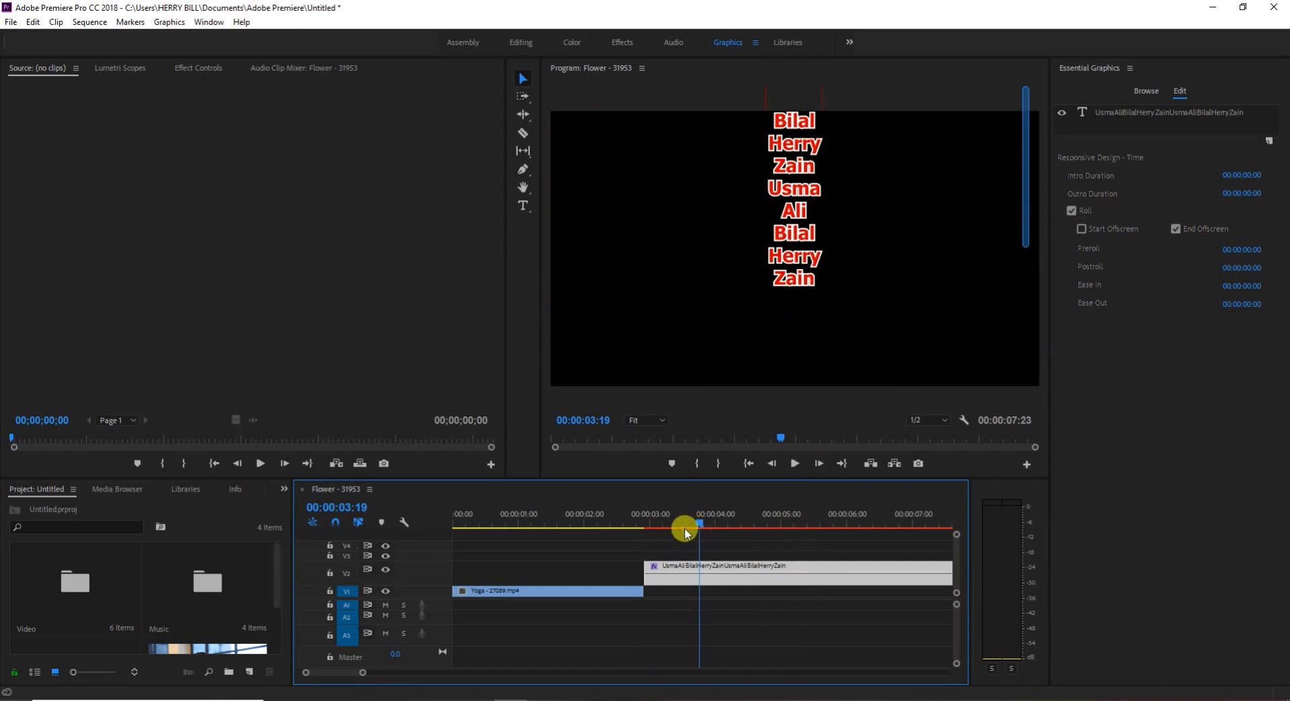
drag(702, 523, 648, 545)
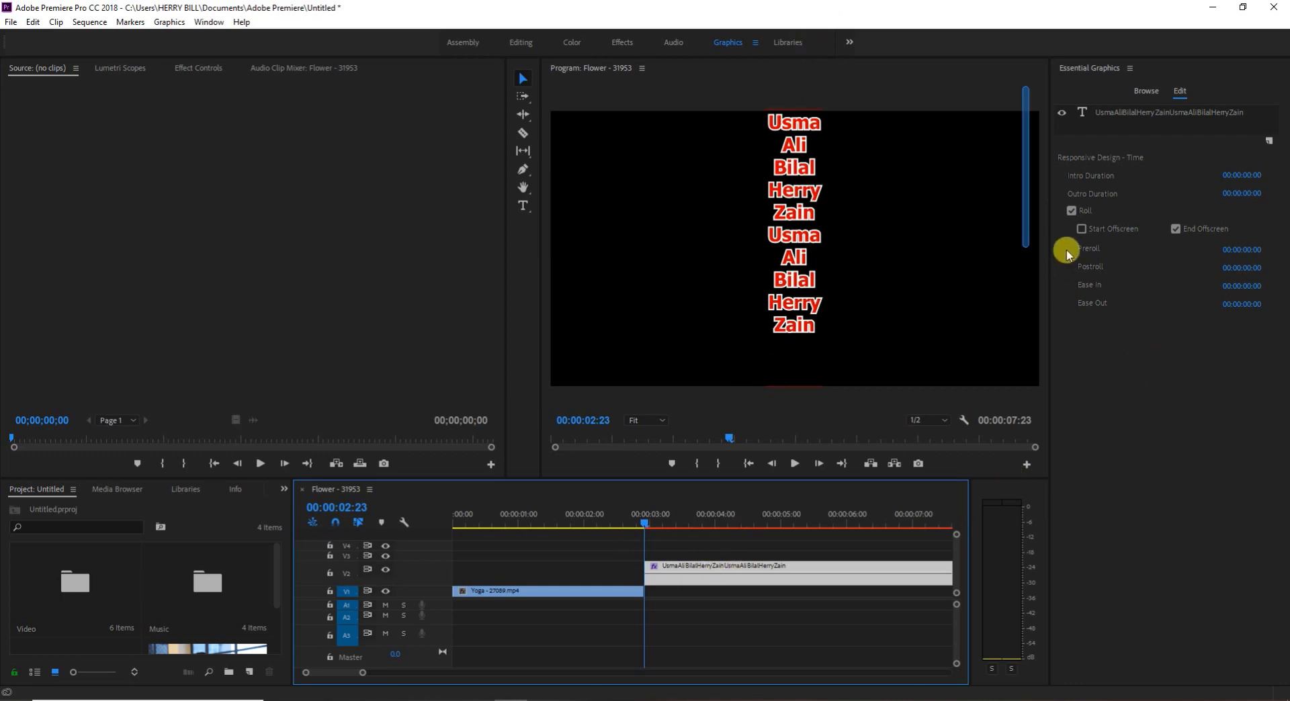
Step: Turn on Start Offscreen for the roll, then compare its ending with End Offscreen off and on
click(1082, 230)
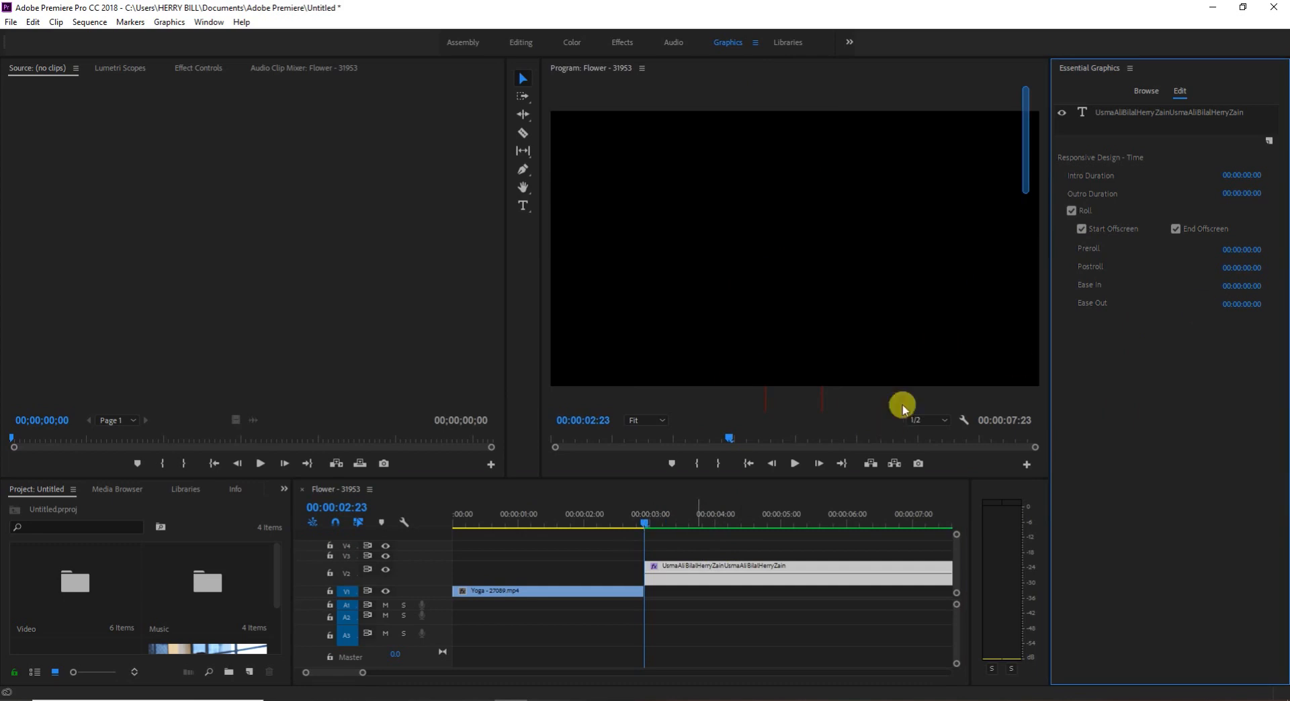
key(space)
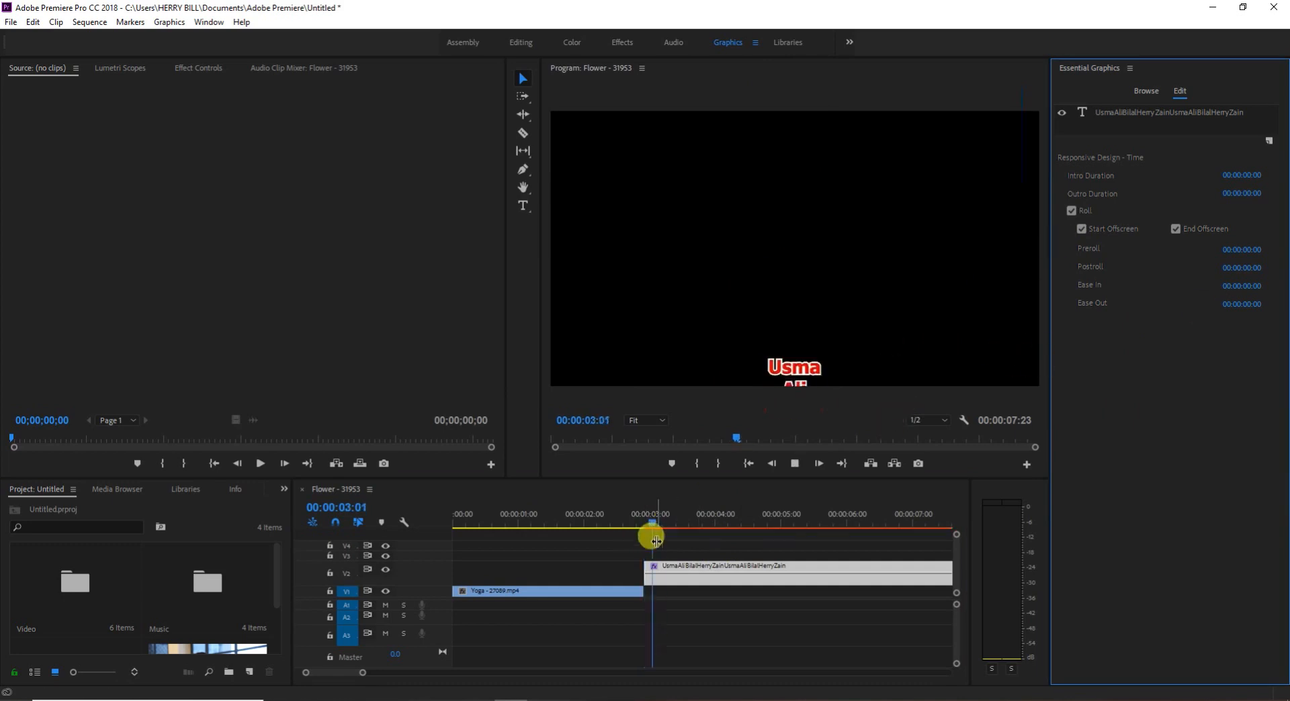
click(1176, 229)
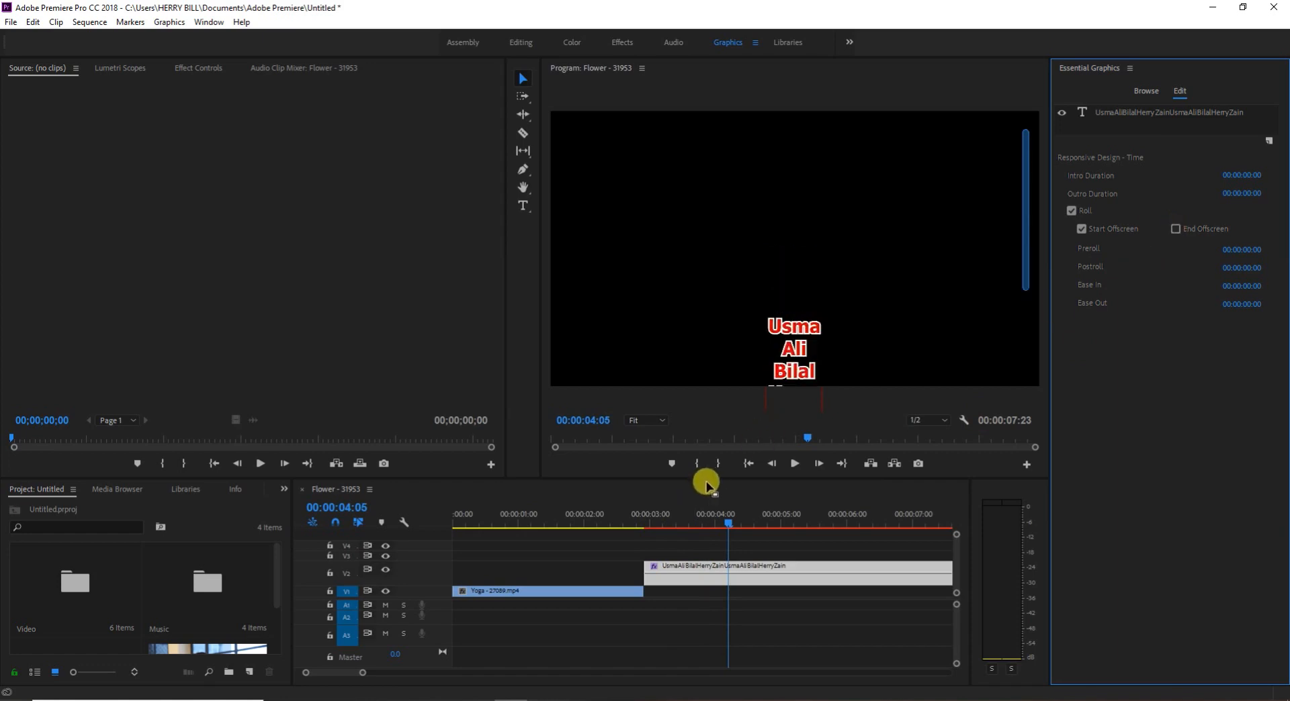
key(space)
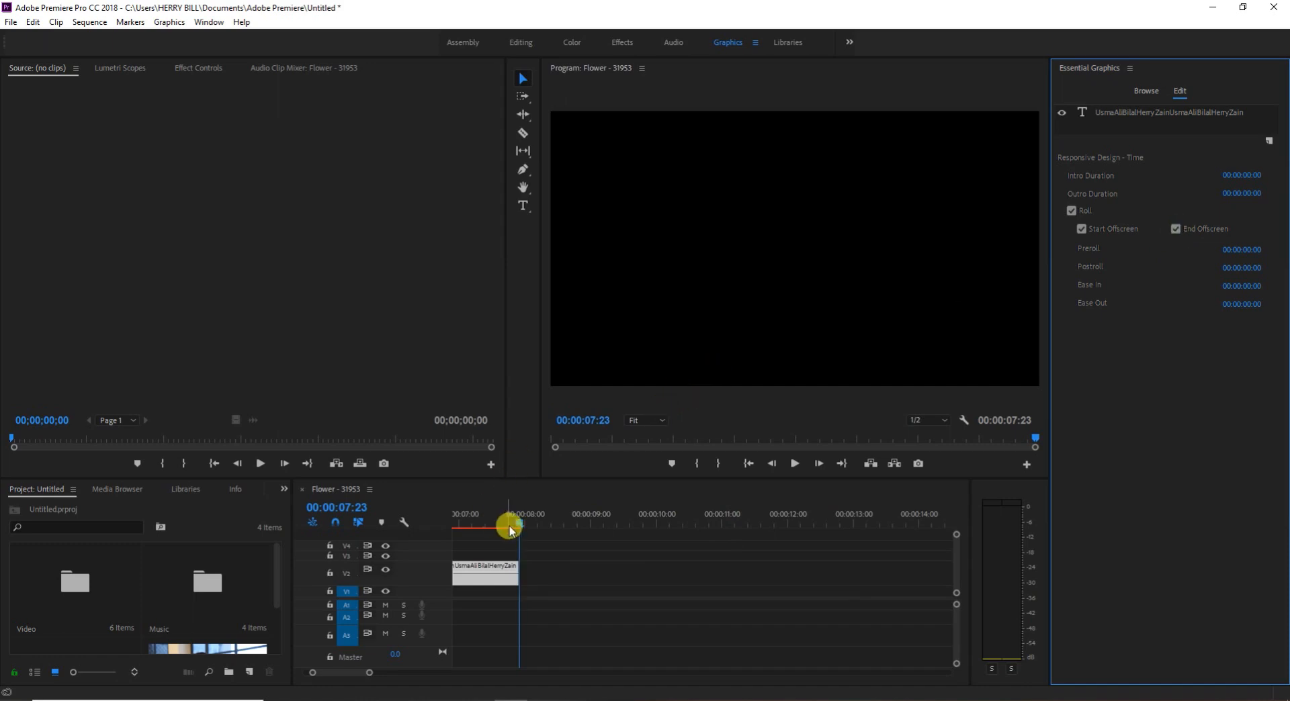
drag(521, 525, 463, 521)
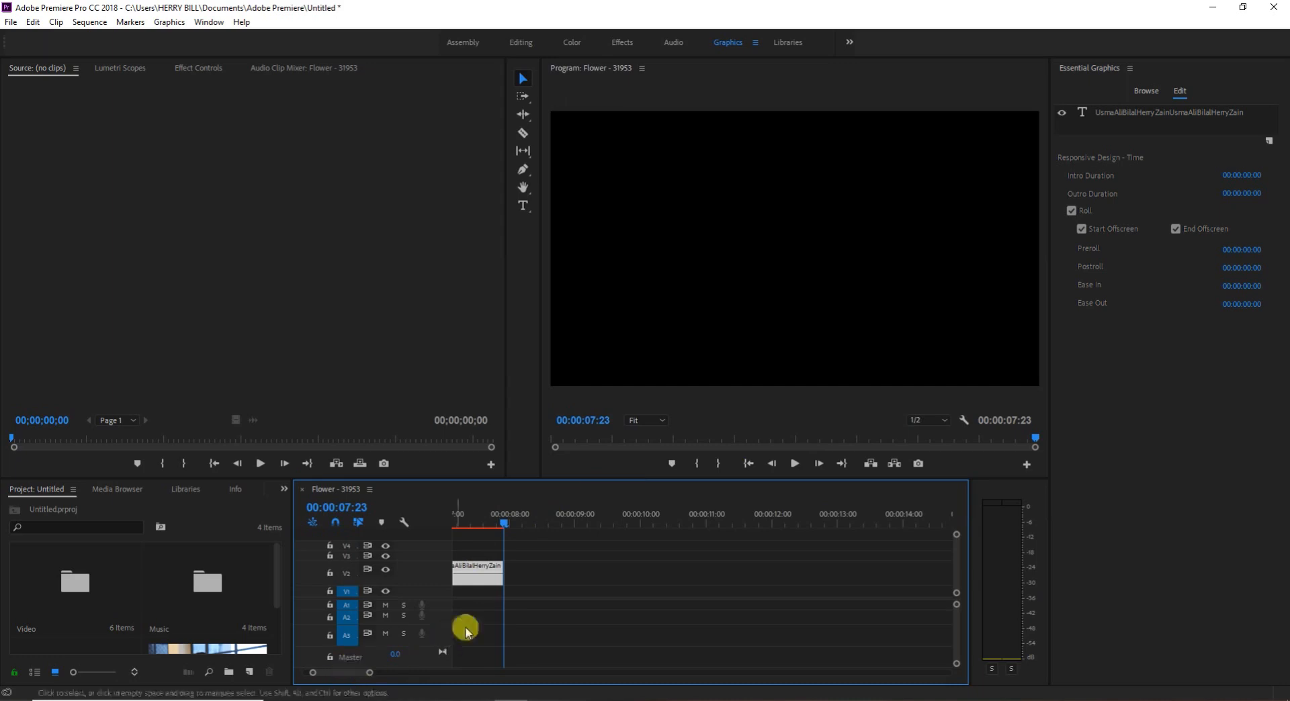
Step: Shorten the names graphic to less than two seconds, place it directly after the Yoga clip, and play the roll
scroll(583, 614, down, 1)
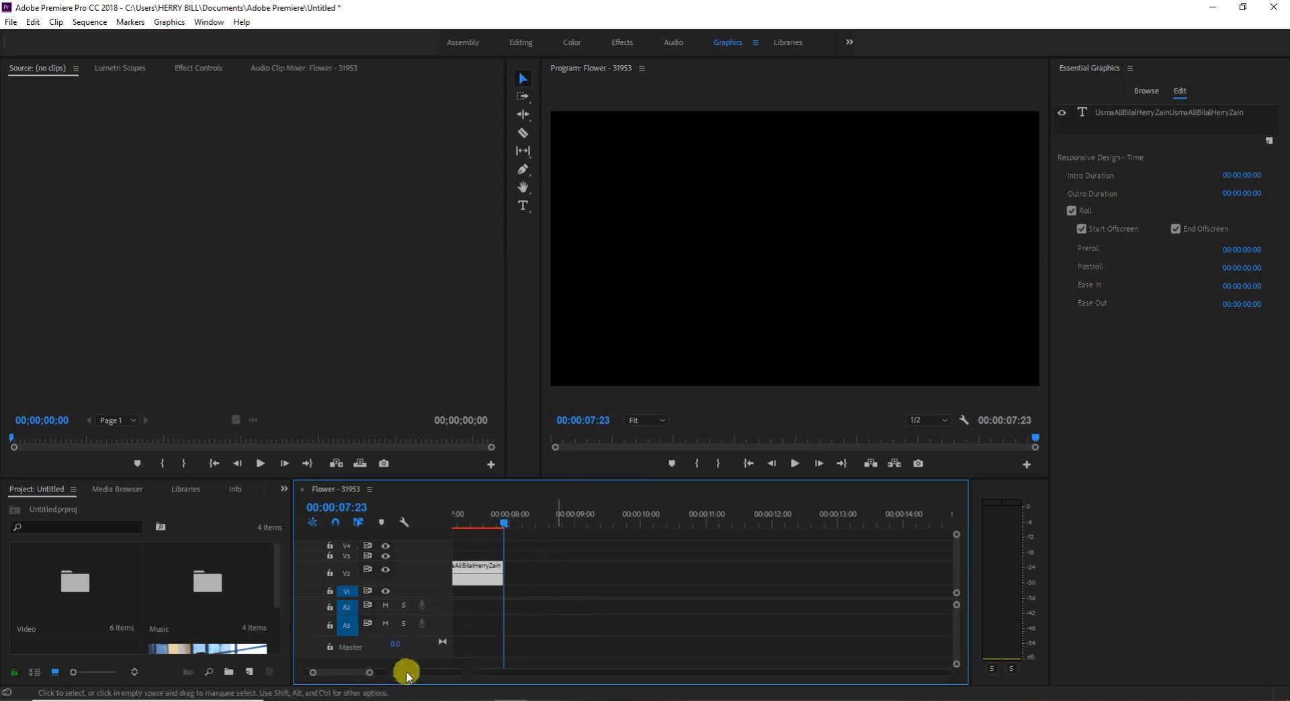
drag(352, 674, 275, 672)
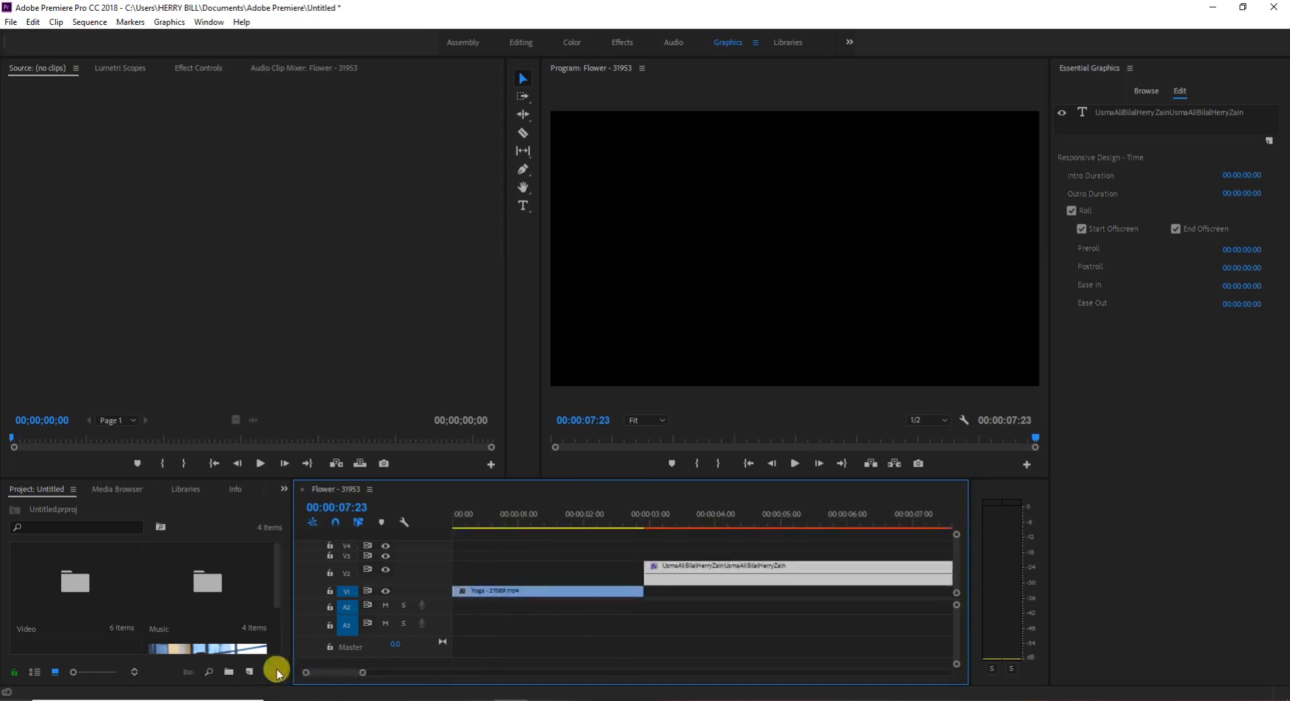
drag(739, 569, 639, 571)
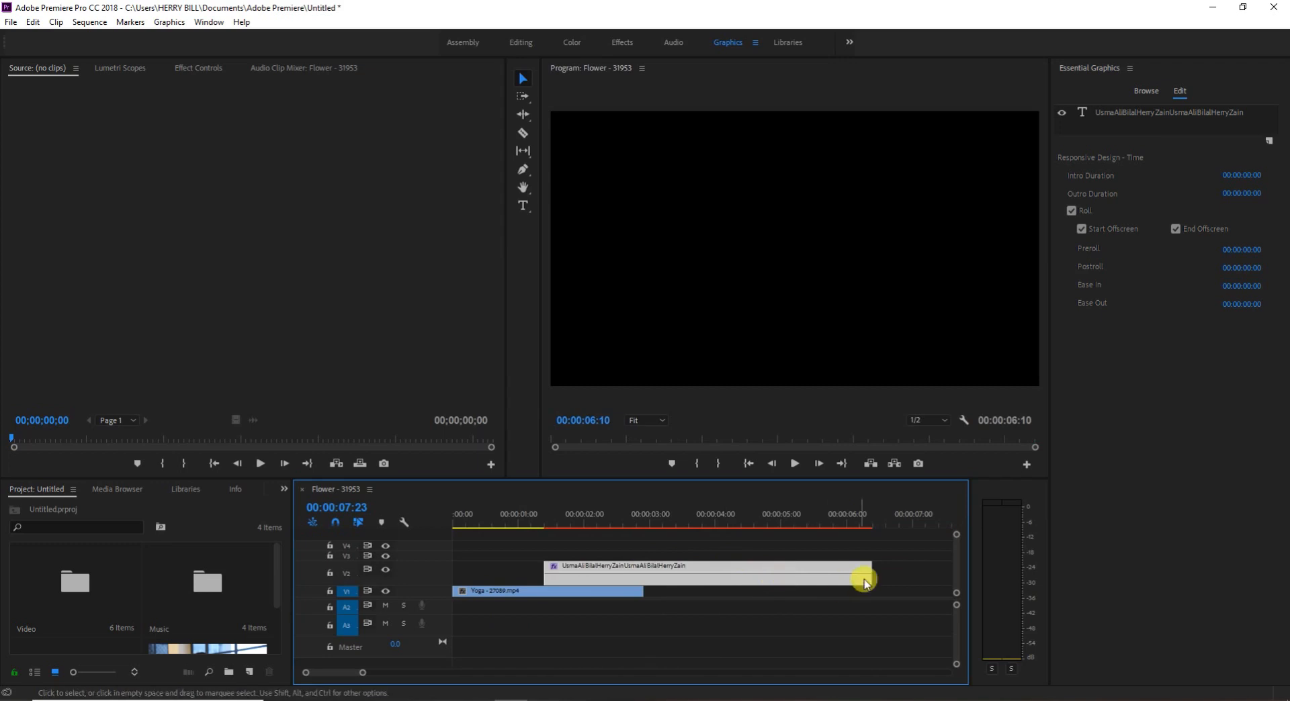
drag(870, 576, 667, 571)
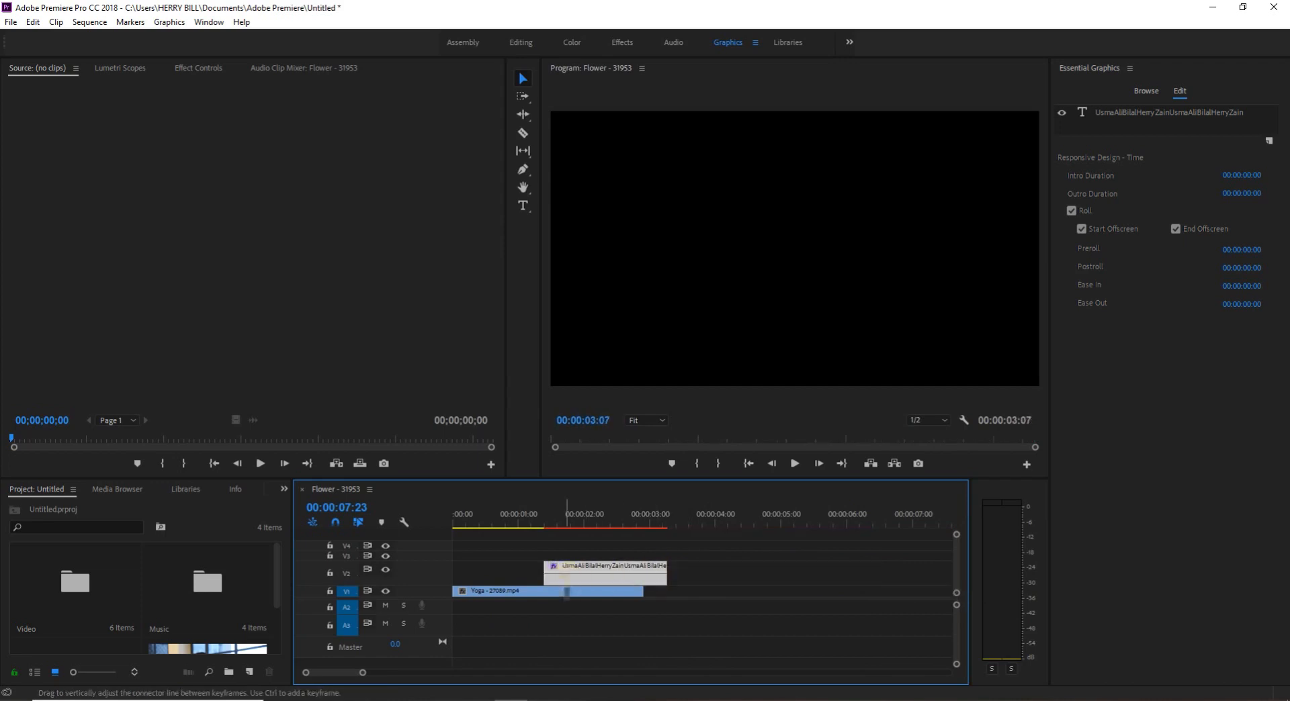
drag(570, 568, 665, 571)
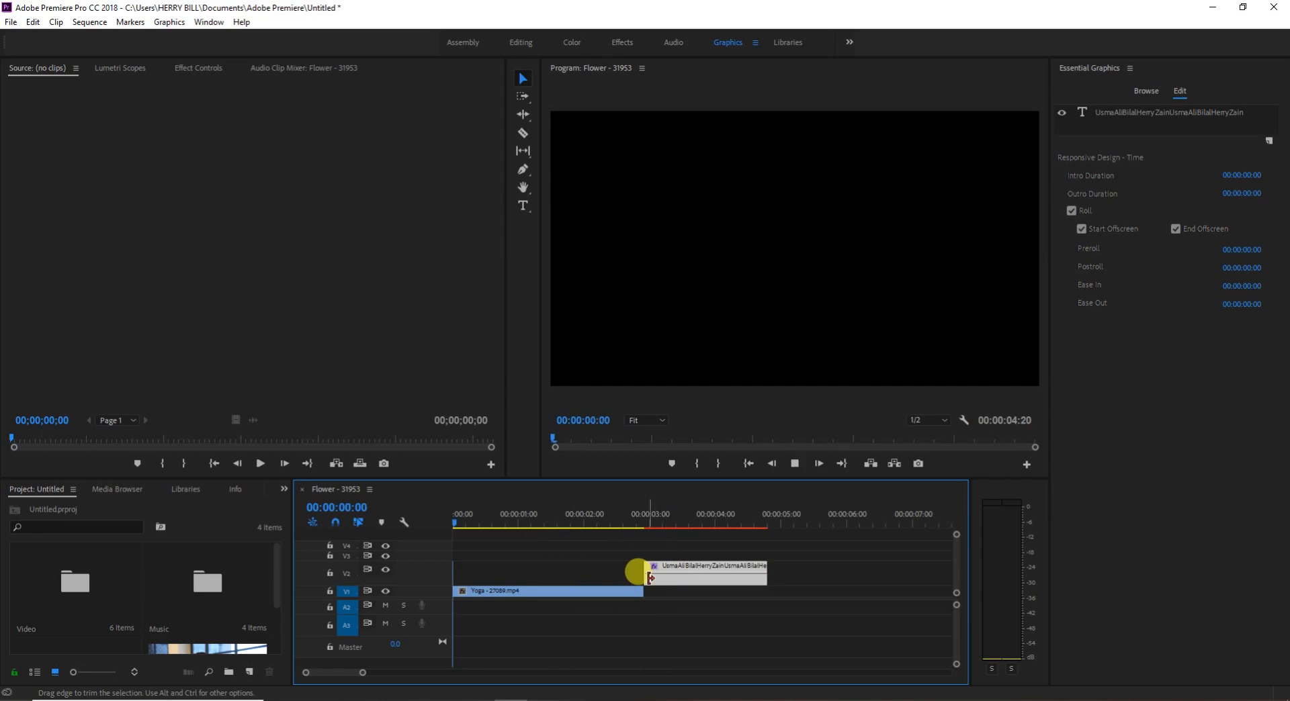
key(space)
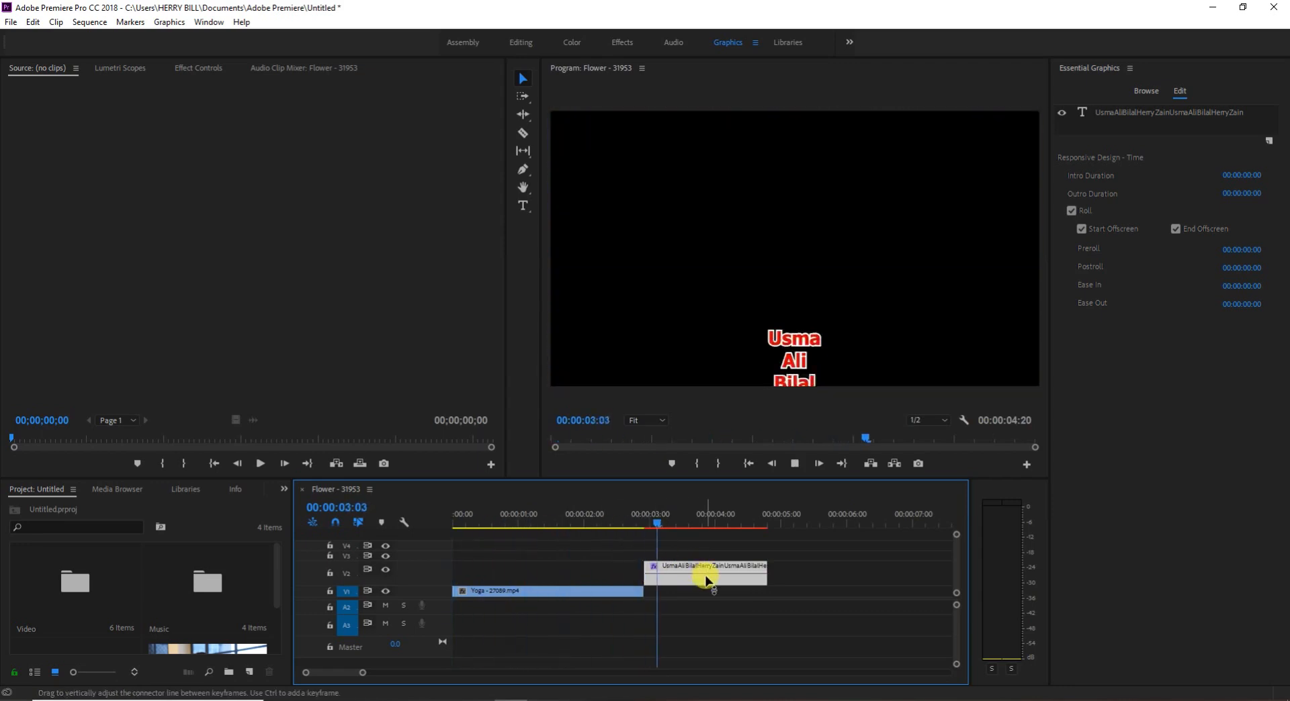
key(space)
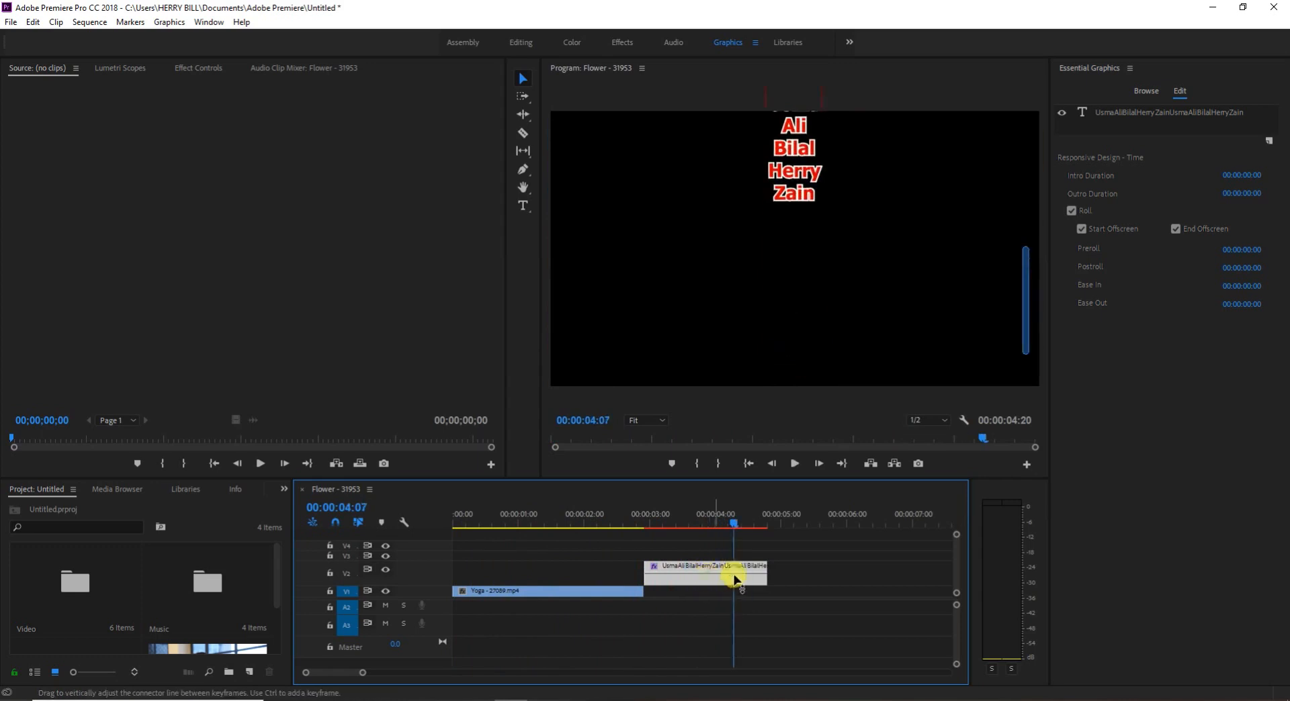
Step: Extend the end of the names graphic to about 00:00:07:02 and replay the roll from the end of the Yoga clip
drag(770, 575, 915, 571)
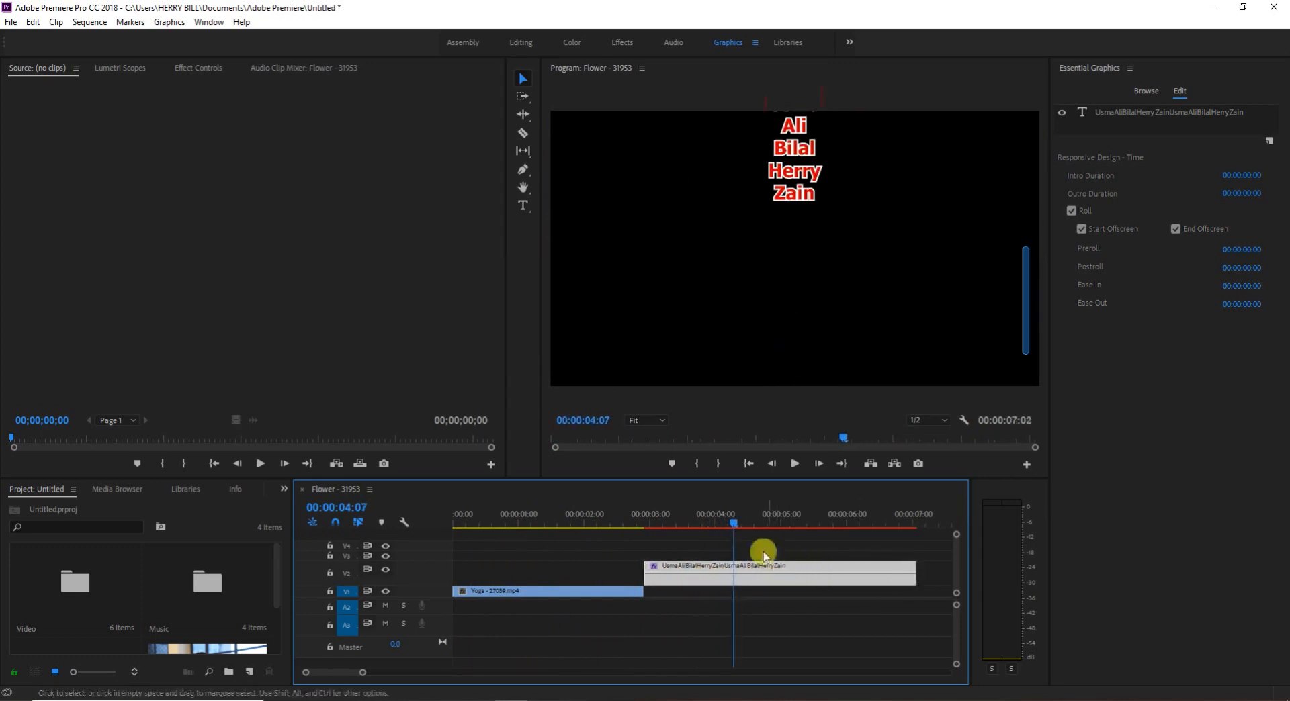
drag(735, 524, 637, 535)
key(space)
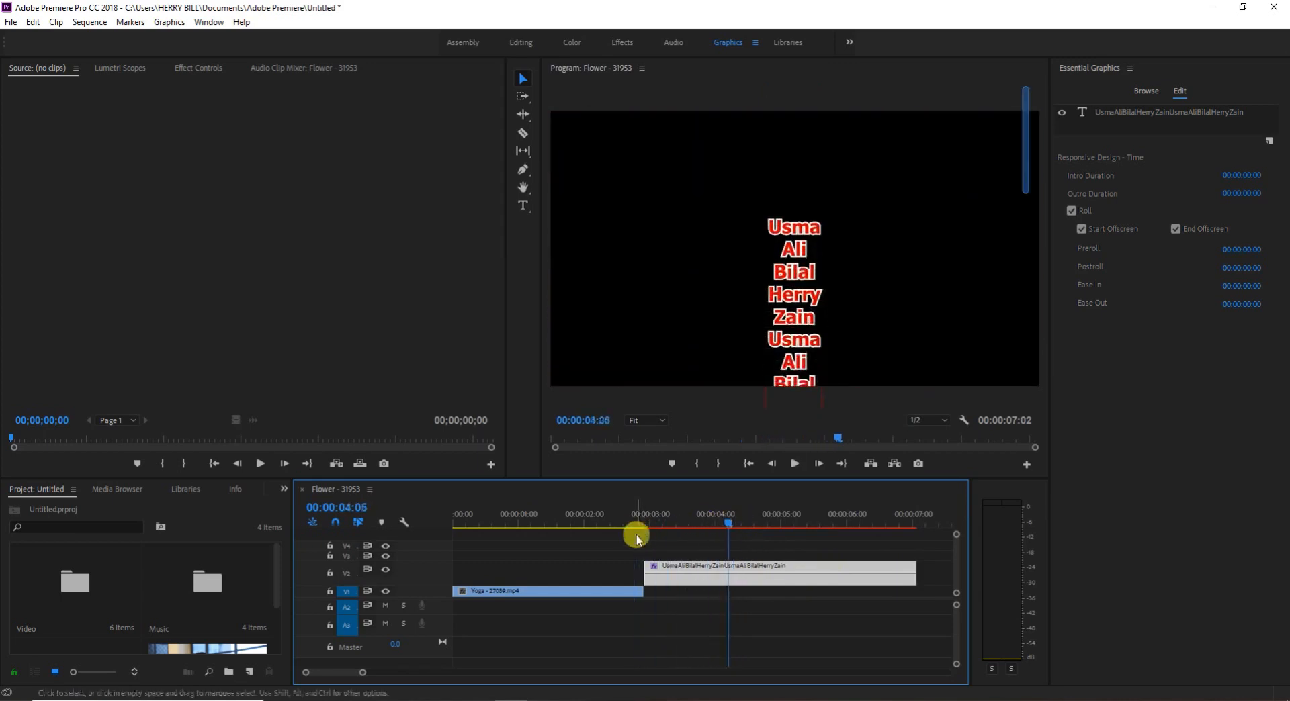